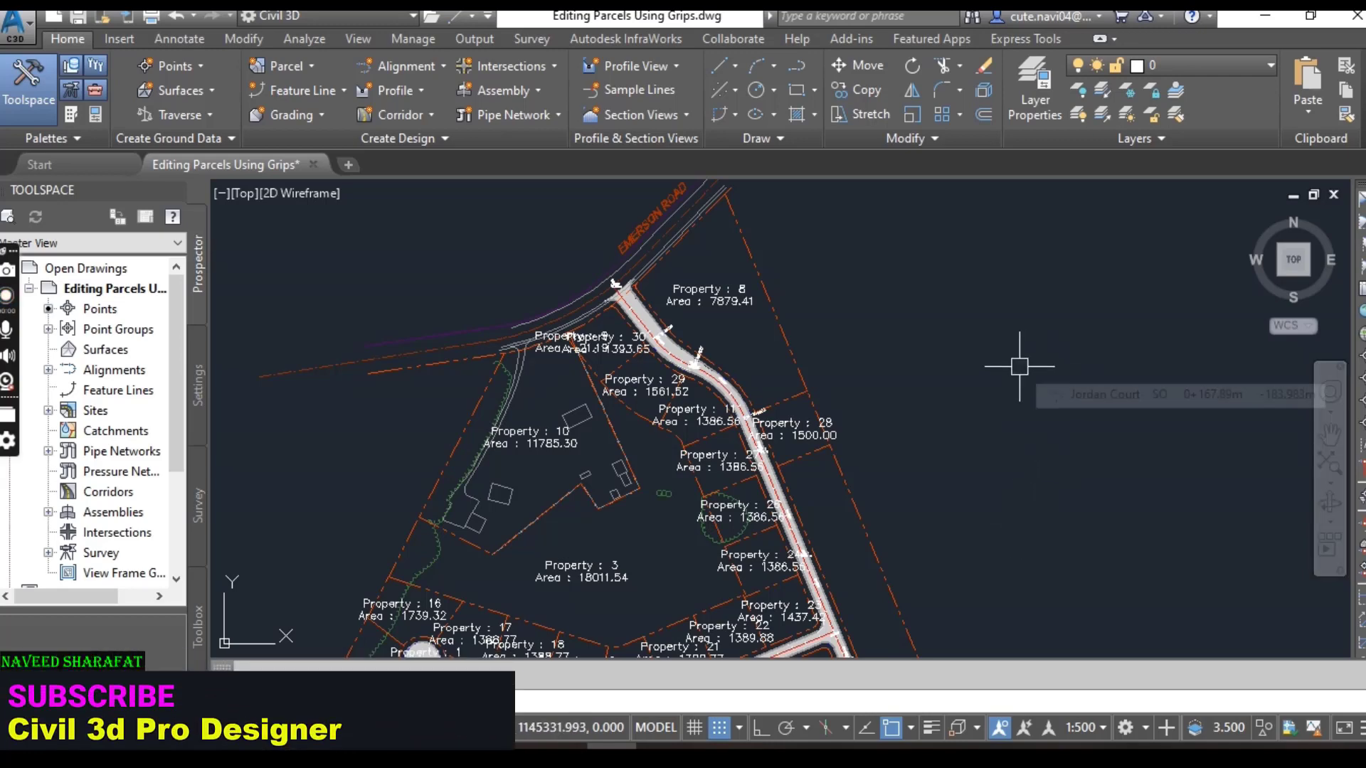
scroll(1001, 421, "down", 2)
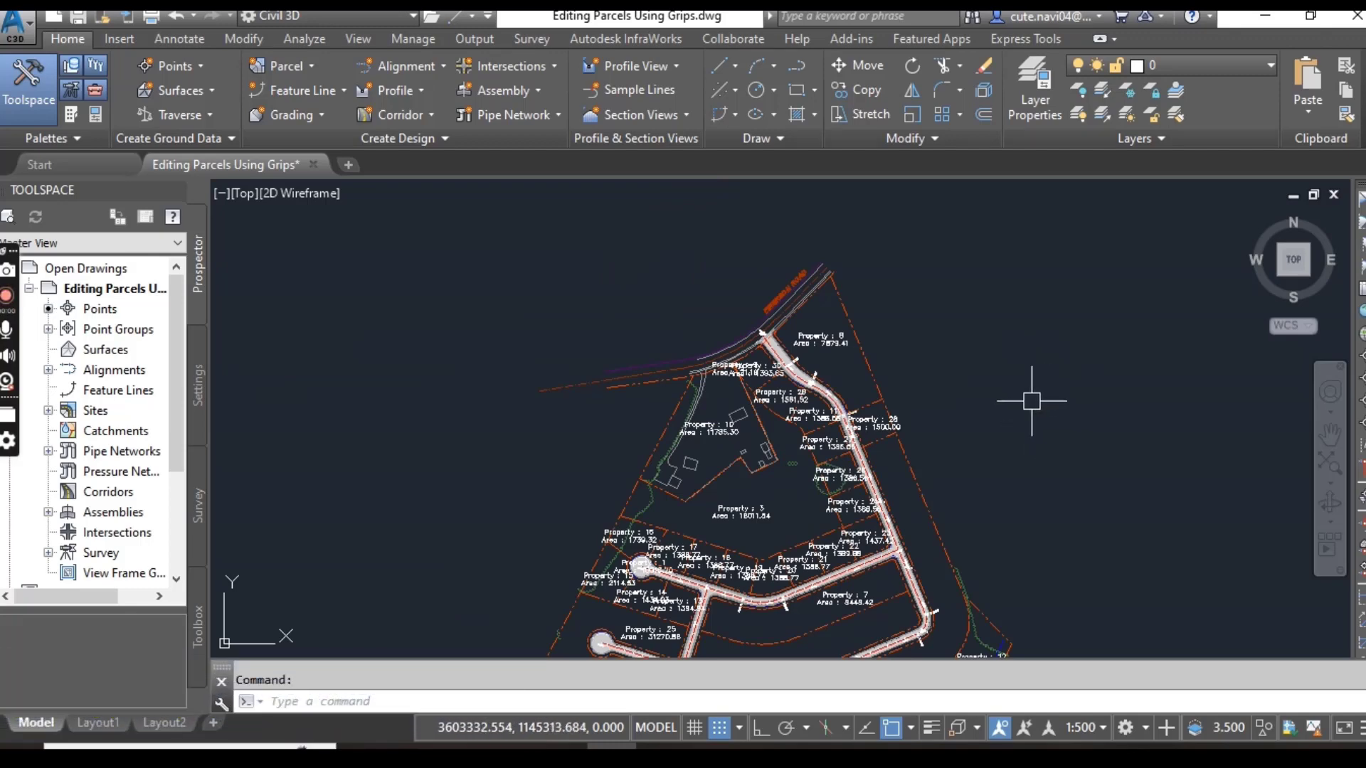
left_click(565, 743)
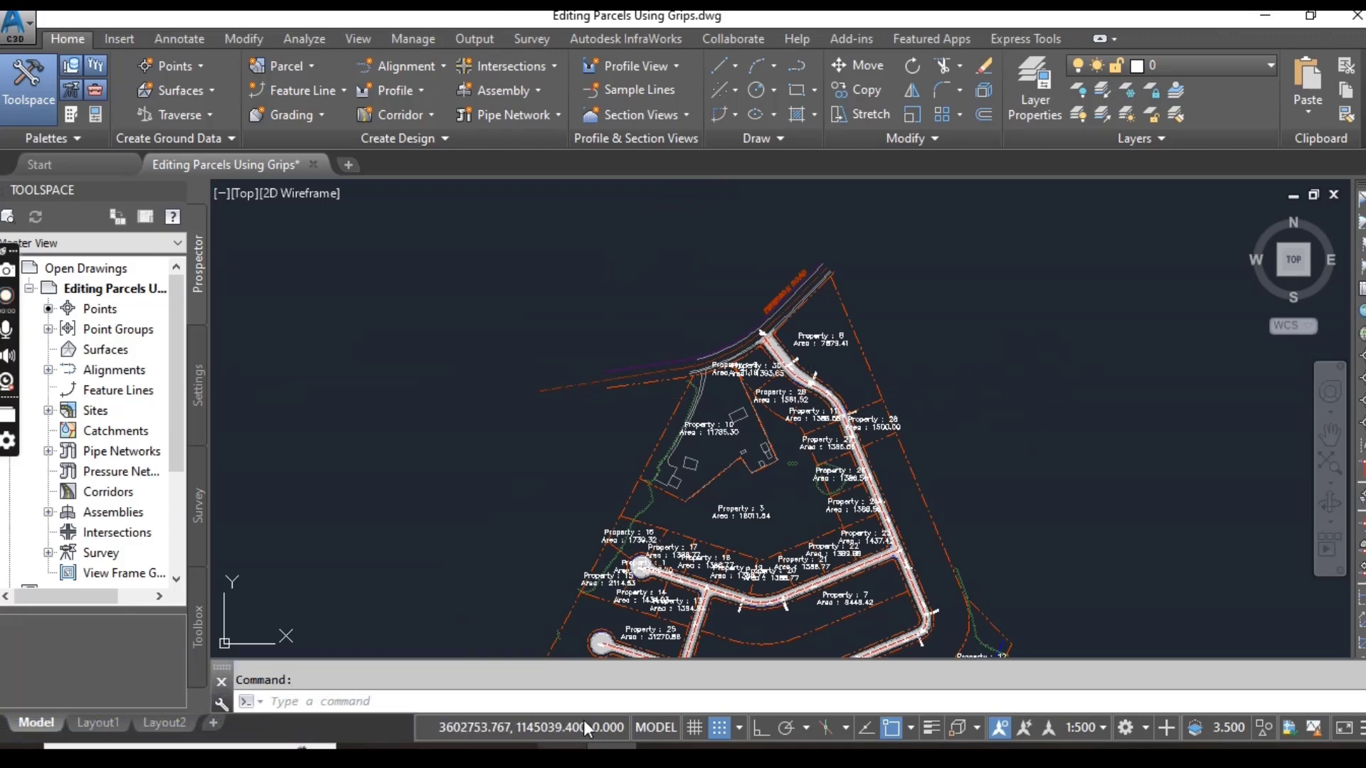
scroll(513, 324, "up", 5)
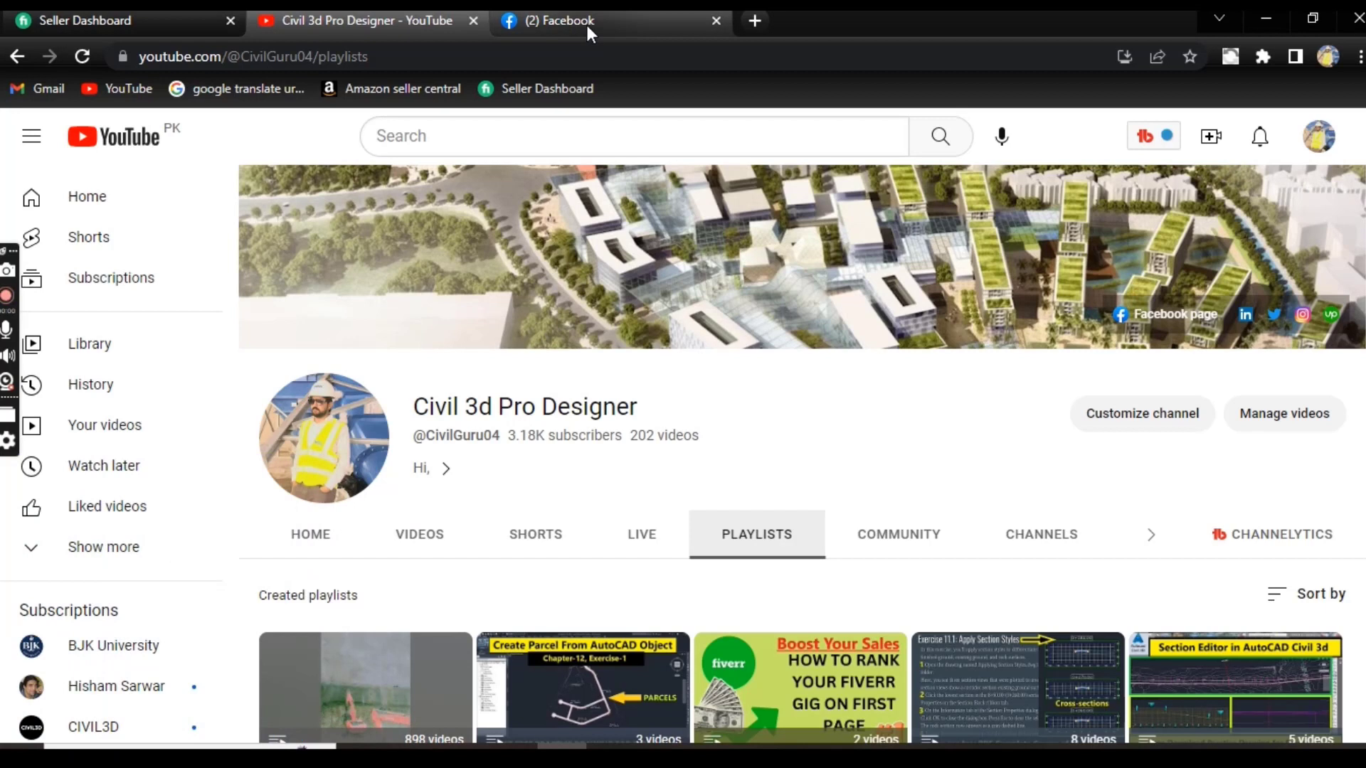
mouse_move(587, 24)
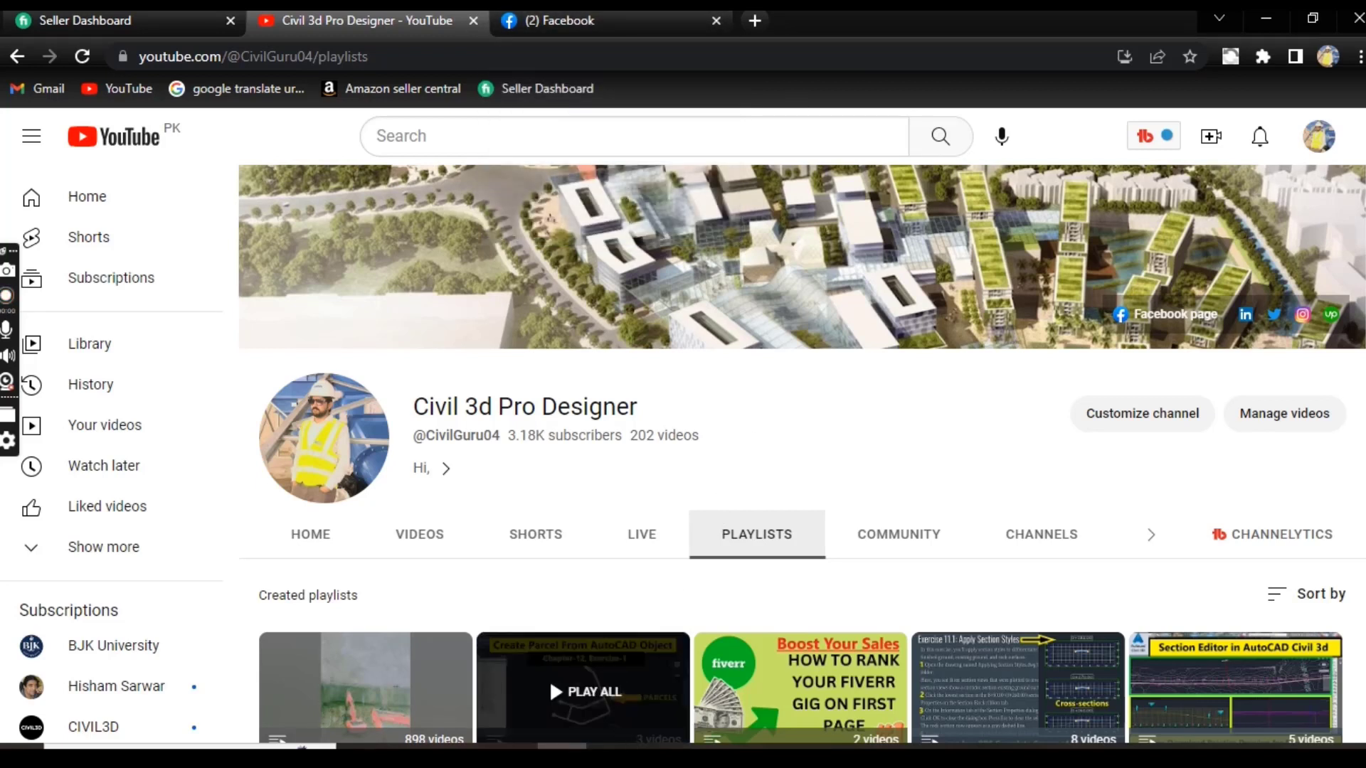
mouse_move(662, 756)
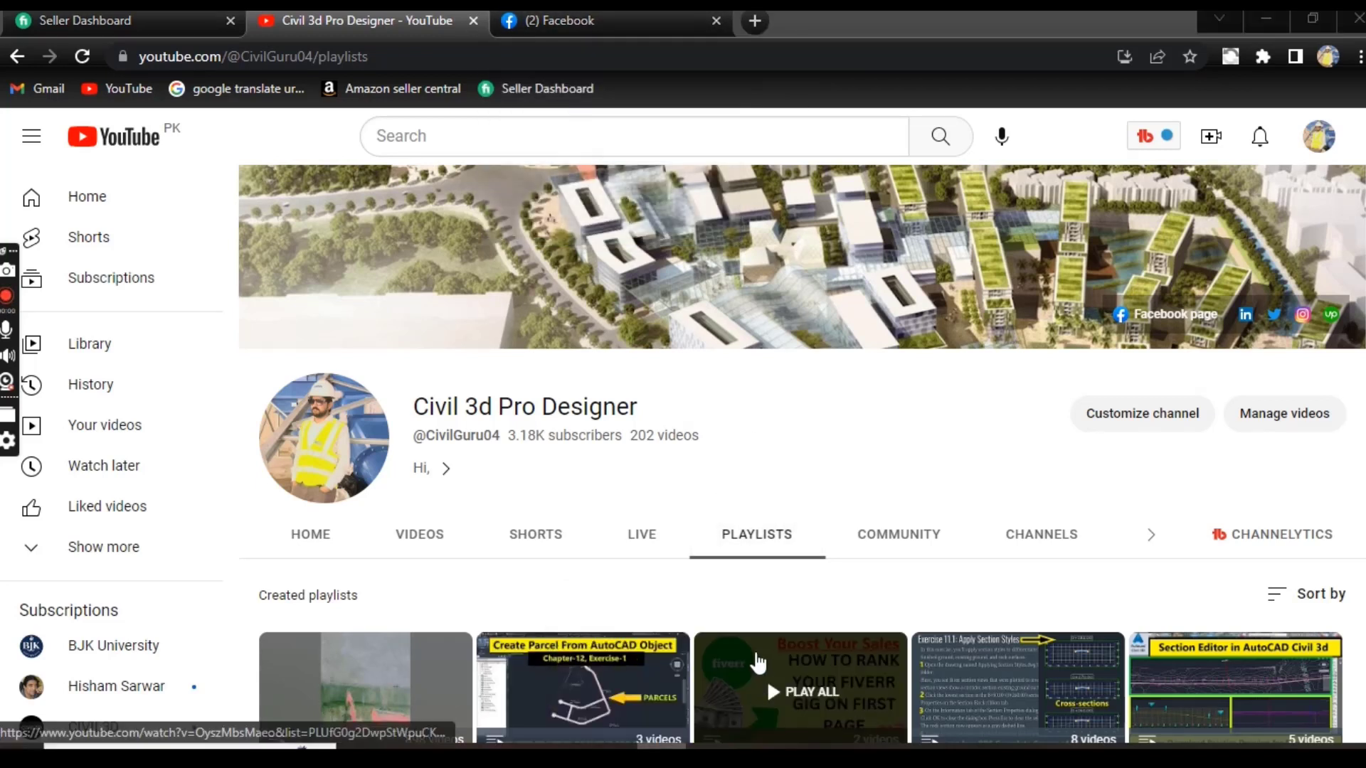
left_click(612, 755)
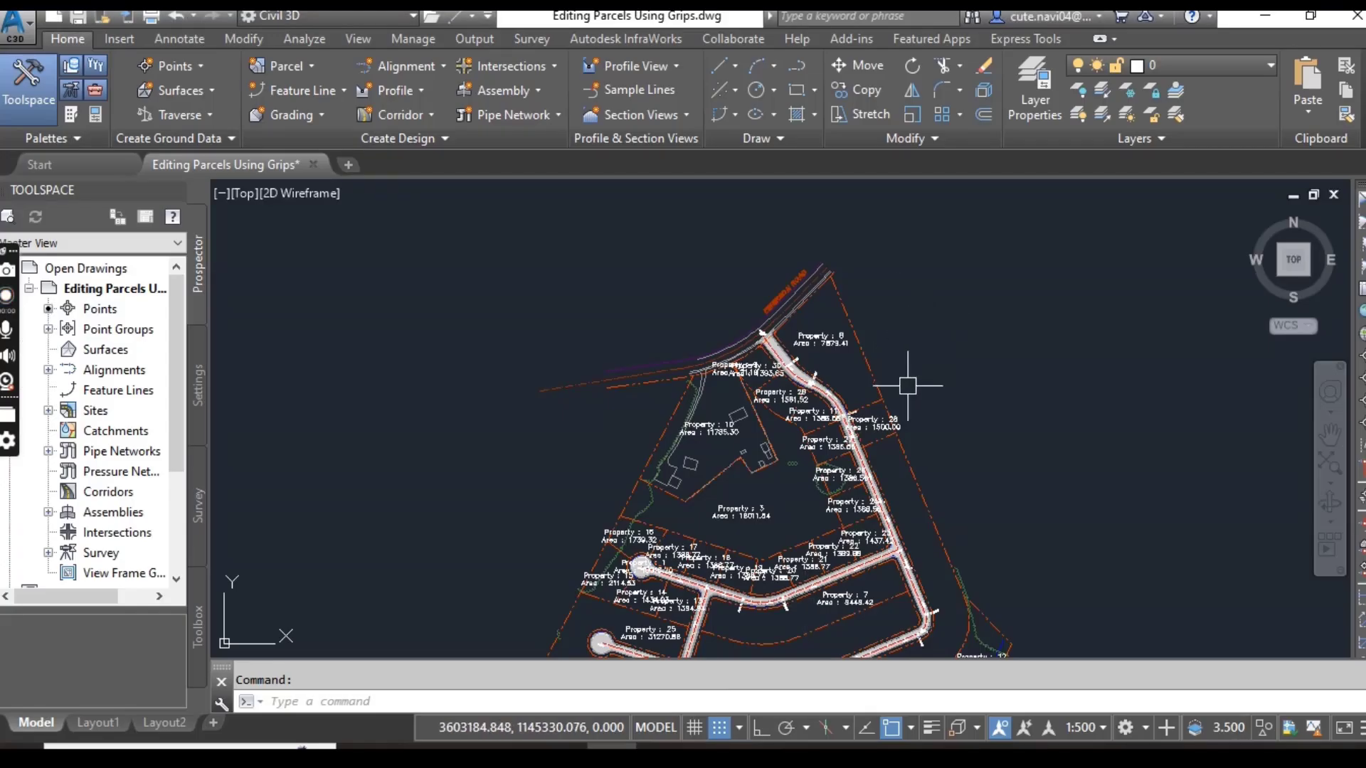
Examine the parcel layout along the curved road and highlight the extent of the Property 28 parcel
middle_click_drag(909, 386, 873, 301)
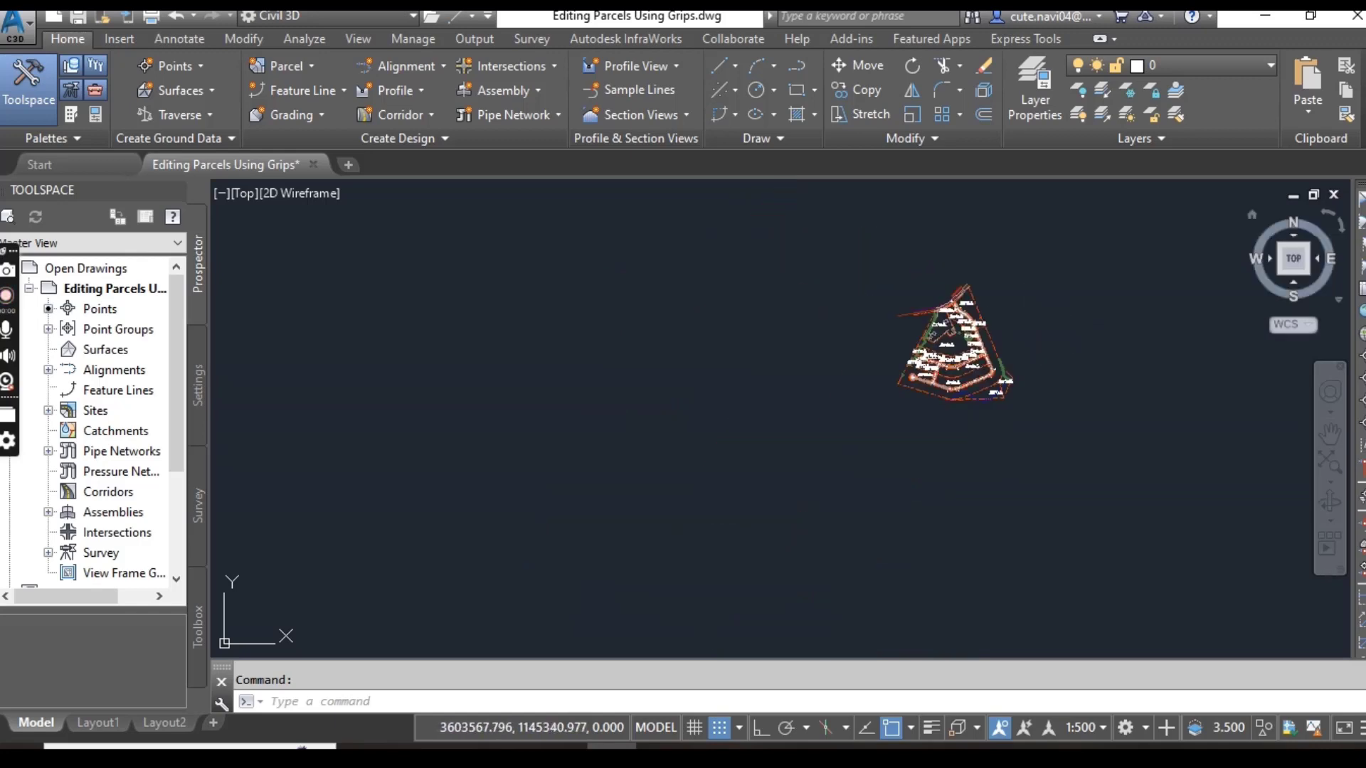
scroll(1039, 314, "down", 5)
scroll(911, 372, "up", 5)
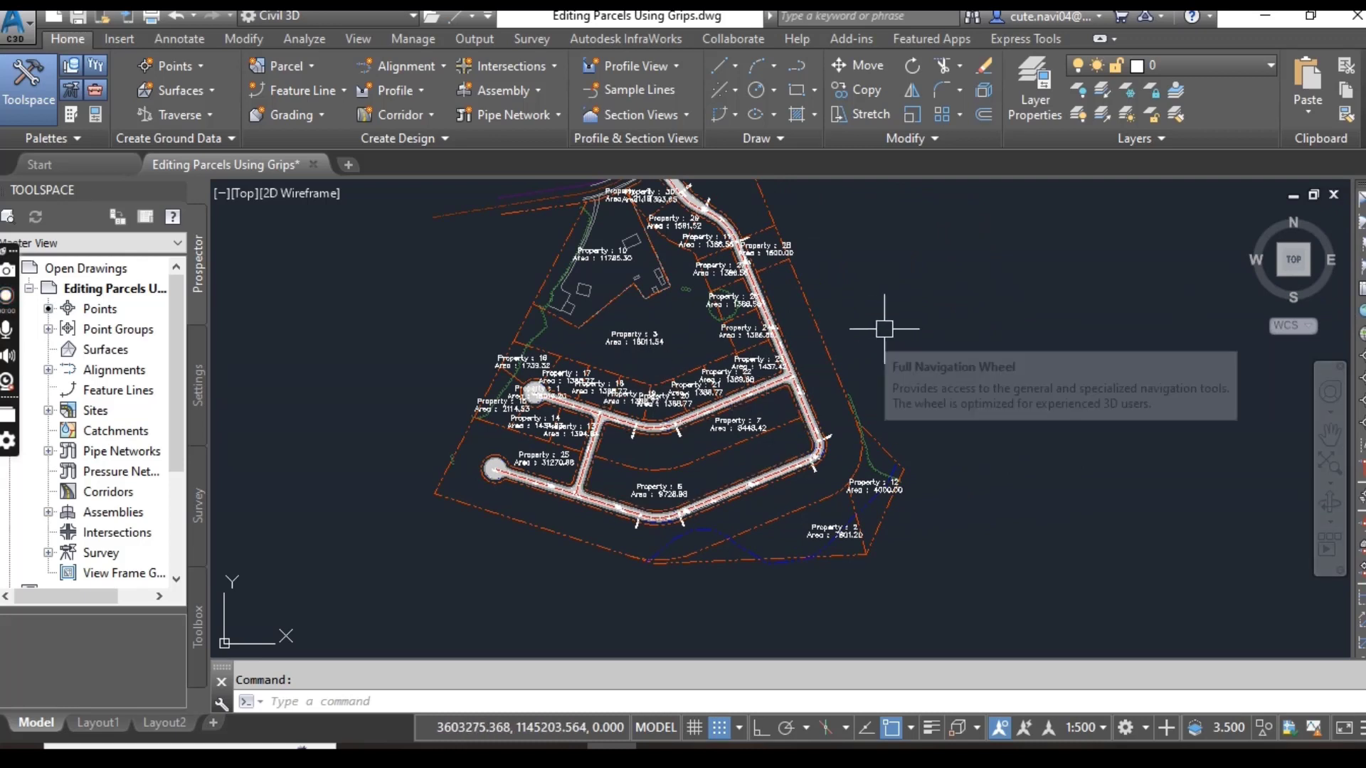
middle_click_drag(881, 326, 894, 387)
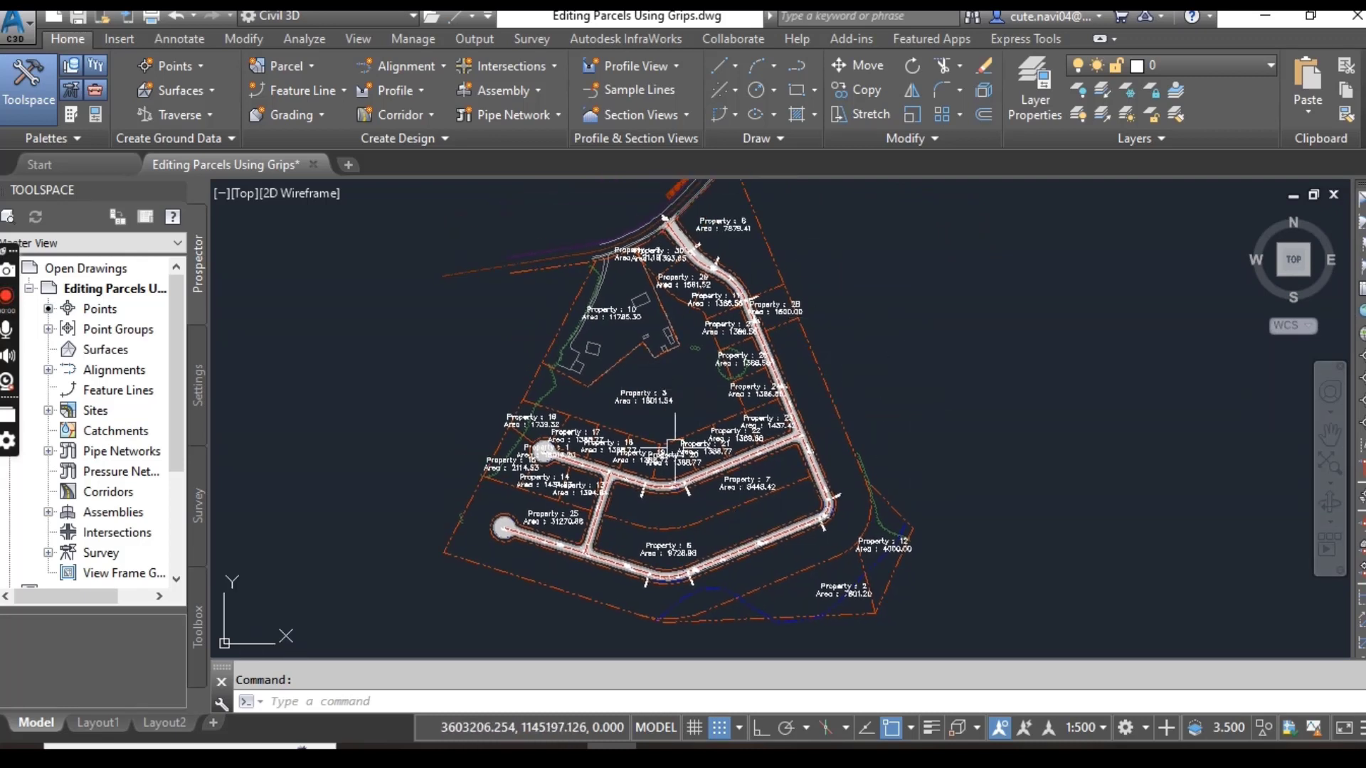
middle_click_drag(869, 382, 886, 437)
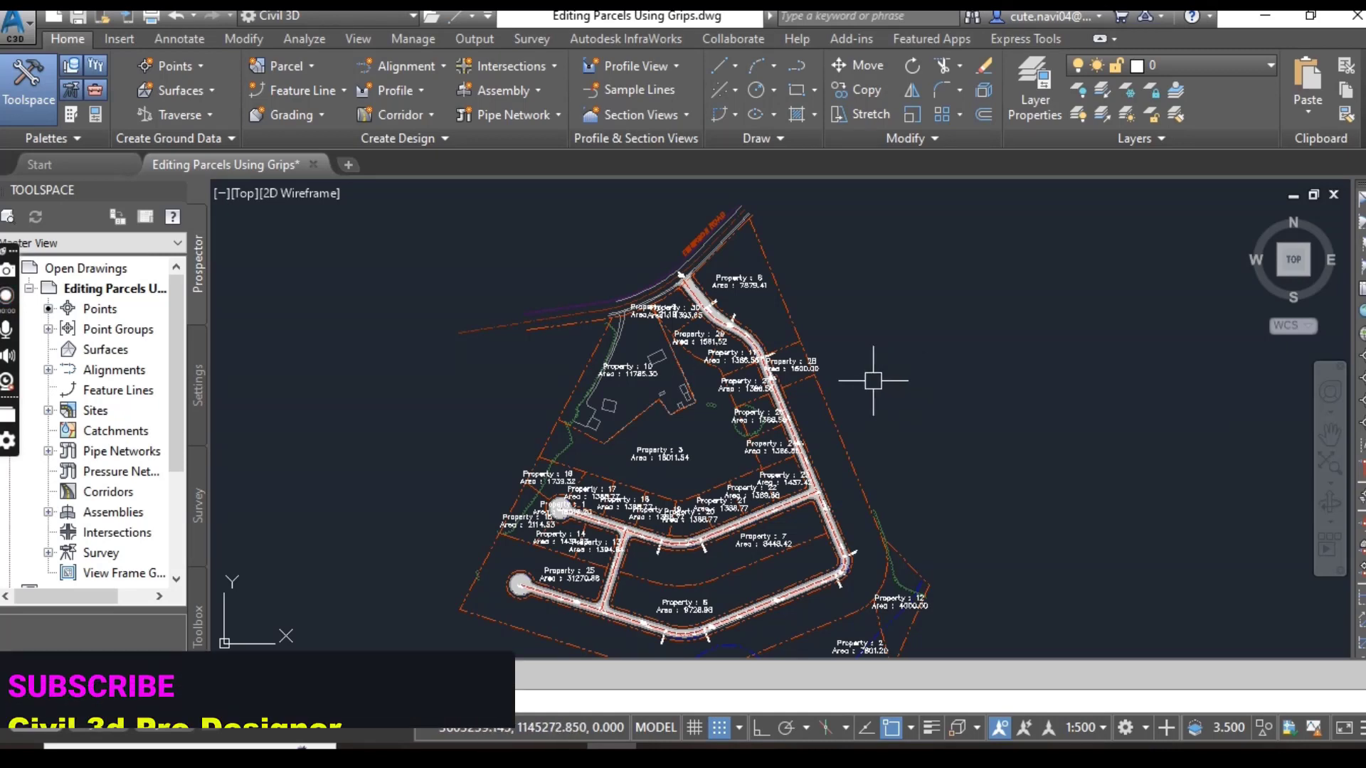
scroll(731, 385, "up", 2)
mouse_move(700, 365)
middle_mouse_down()
mouse_move(714, 264)
mouse_move(729, 281)
middle_mouse_up()
scroll(685, 309, "down", 4)
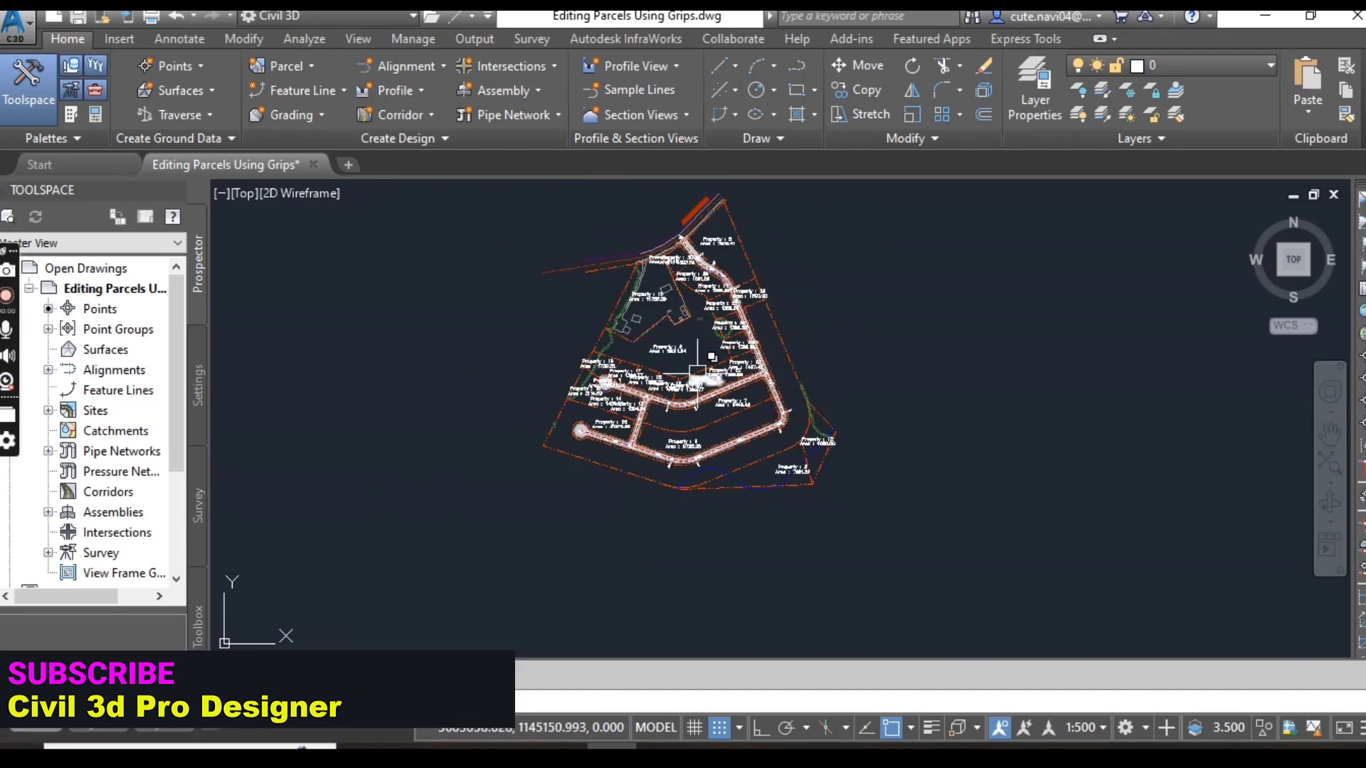
scroll(773, 292, "up", 4)
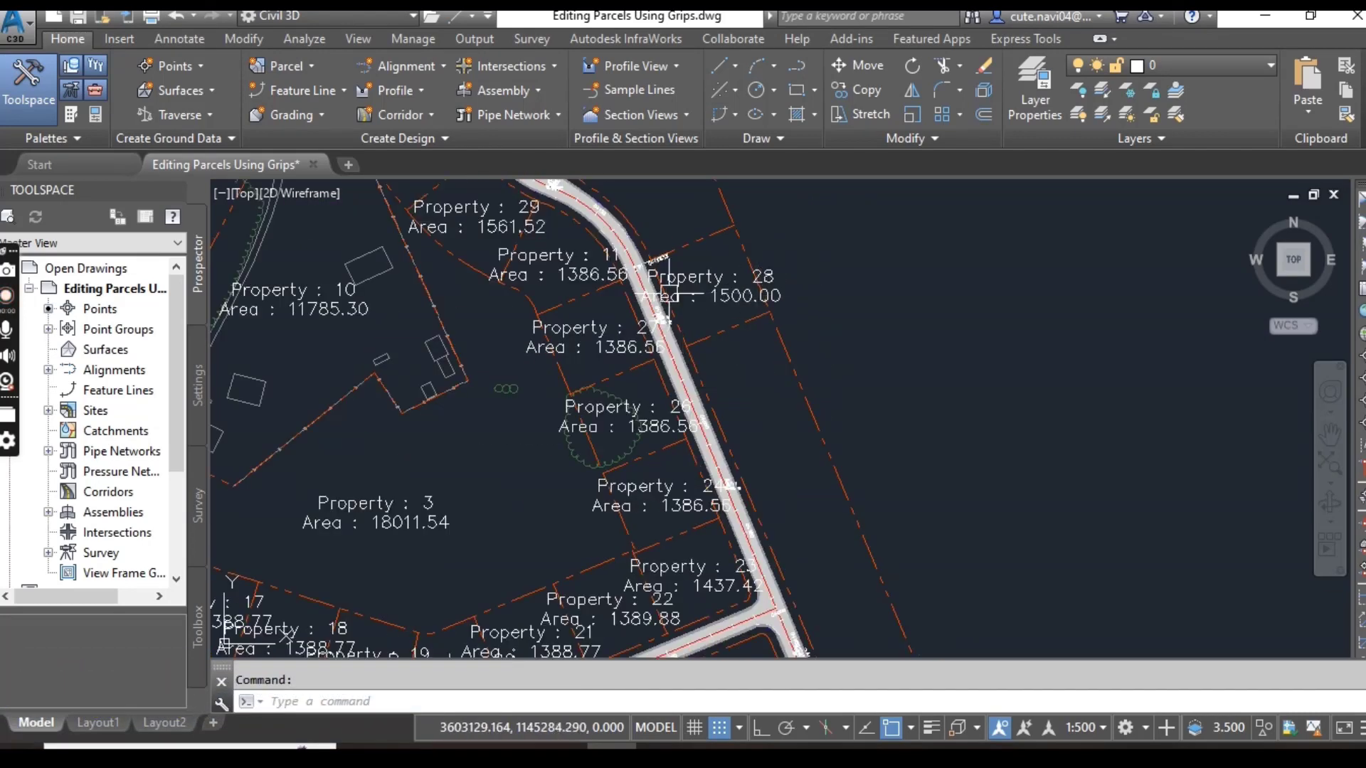
middle_click_drag(731, 320, 727, 351)
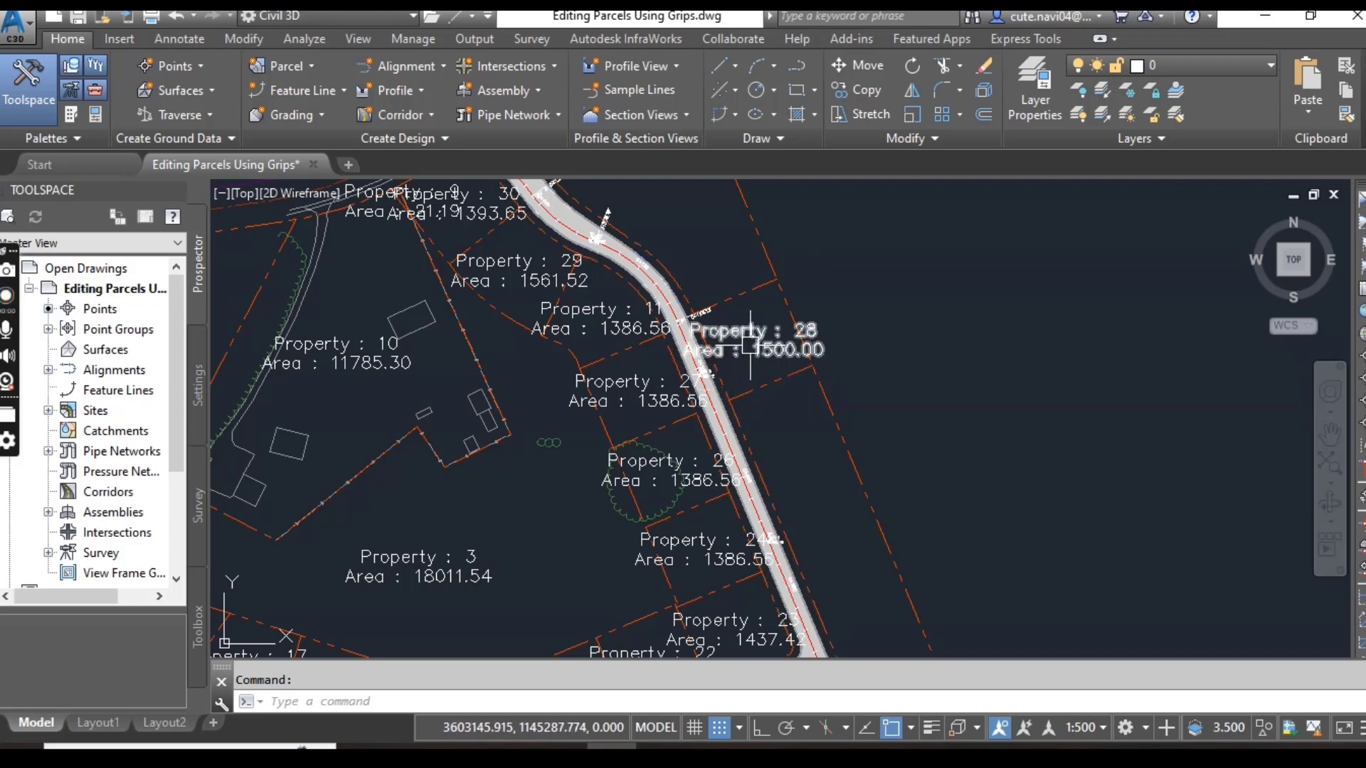
mouse_move(752, 348)
middle_mouse_down()
mouse_move(760, 432)
mouse_move(752, 372)
middle_mouse_up()
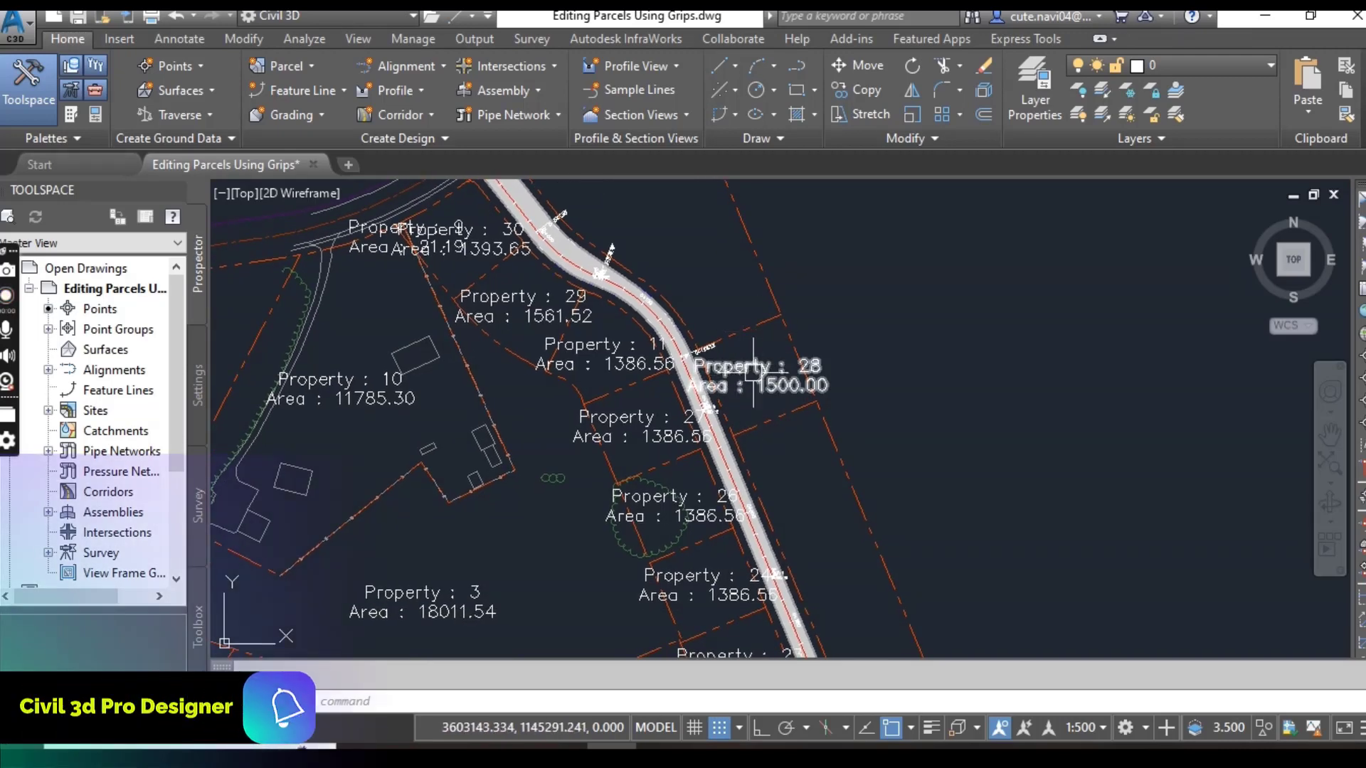
scroll(753, 372, "up", 2)
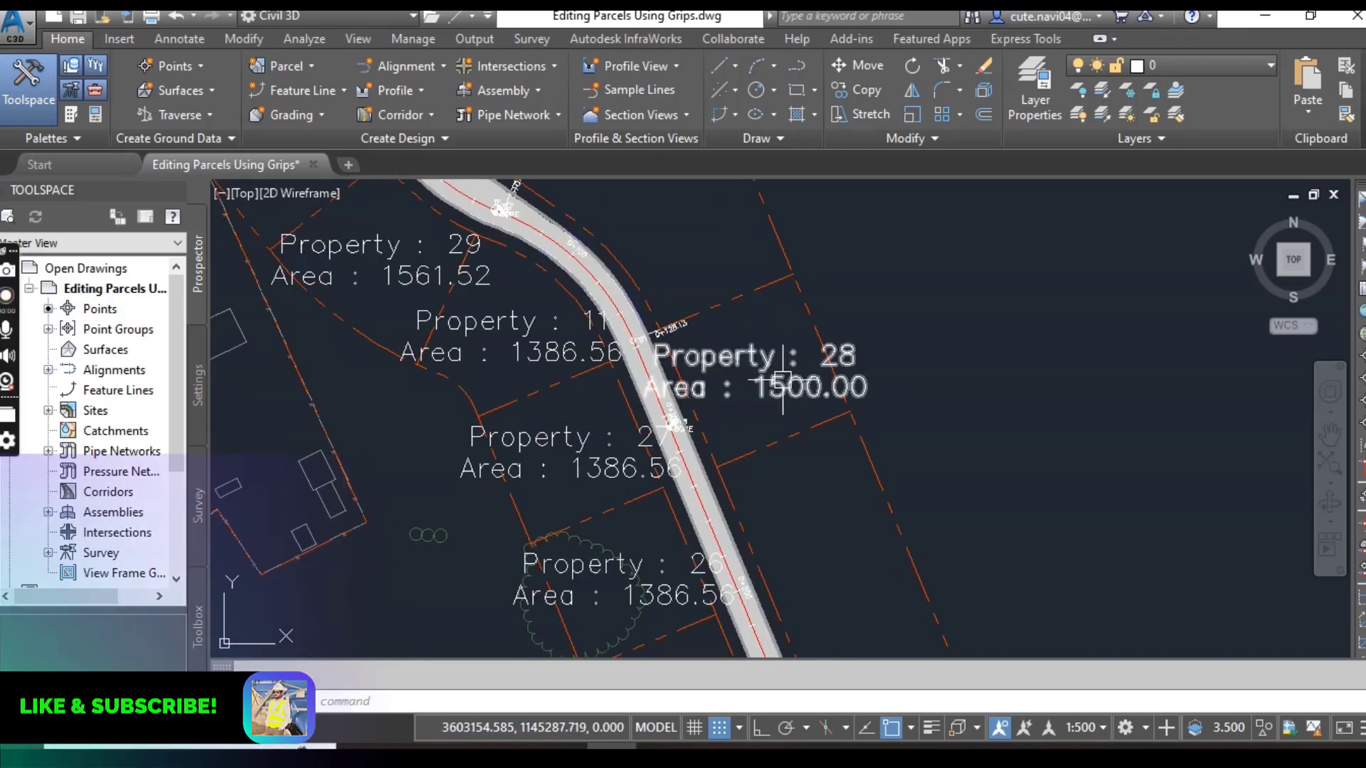
left_click(790, 388)
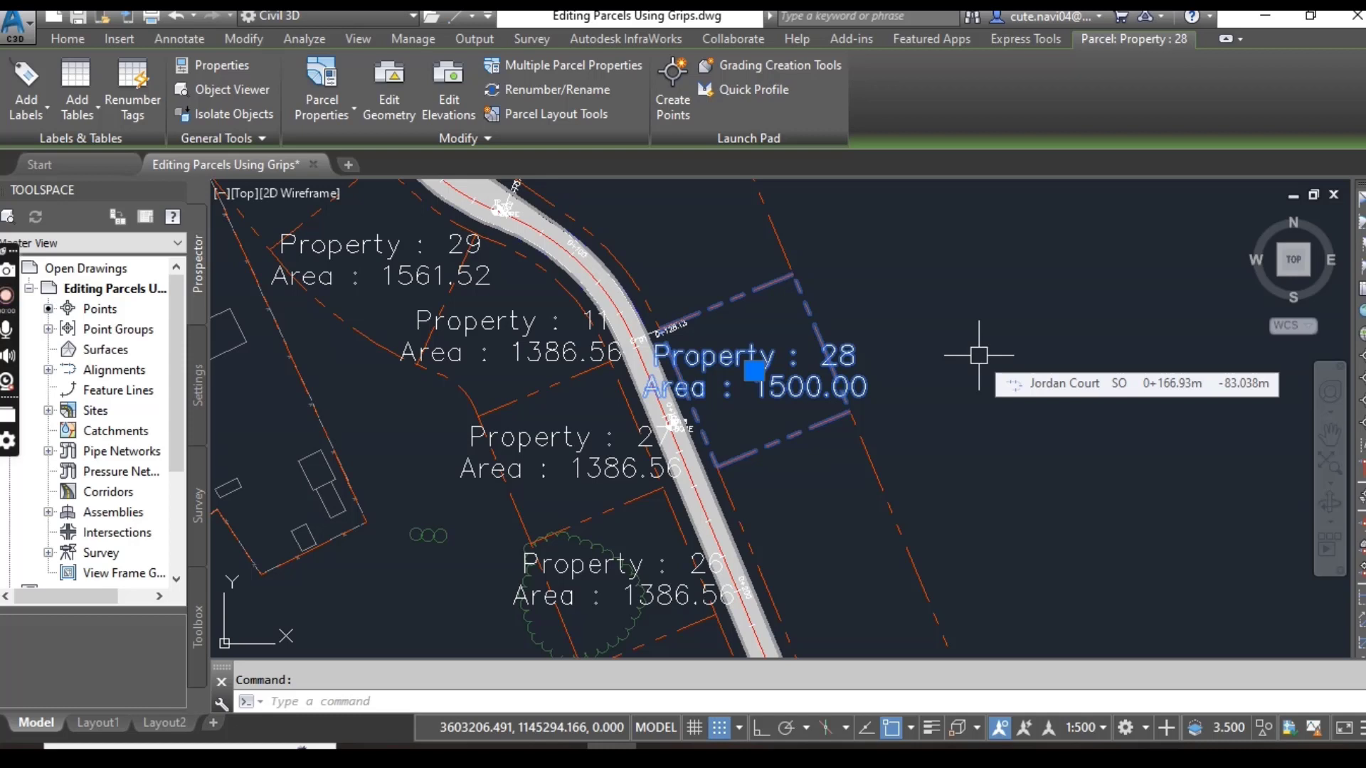
key("Escape")
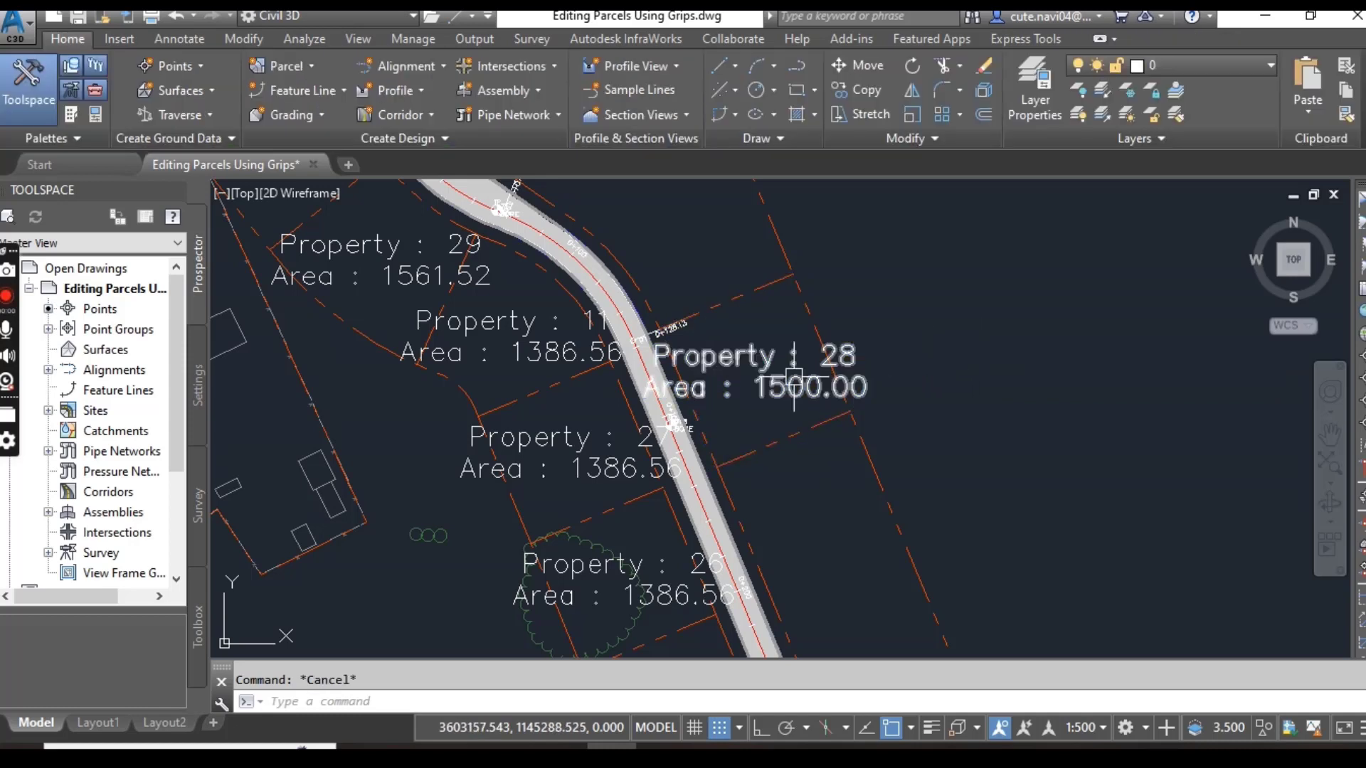
Stretch the outer endpoint of Property 28's northern lot line a short way north along the eastern boundary
left_click(734, 294)
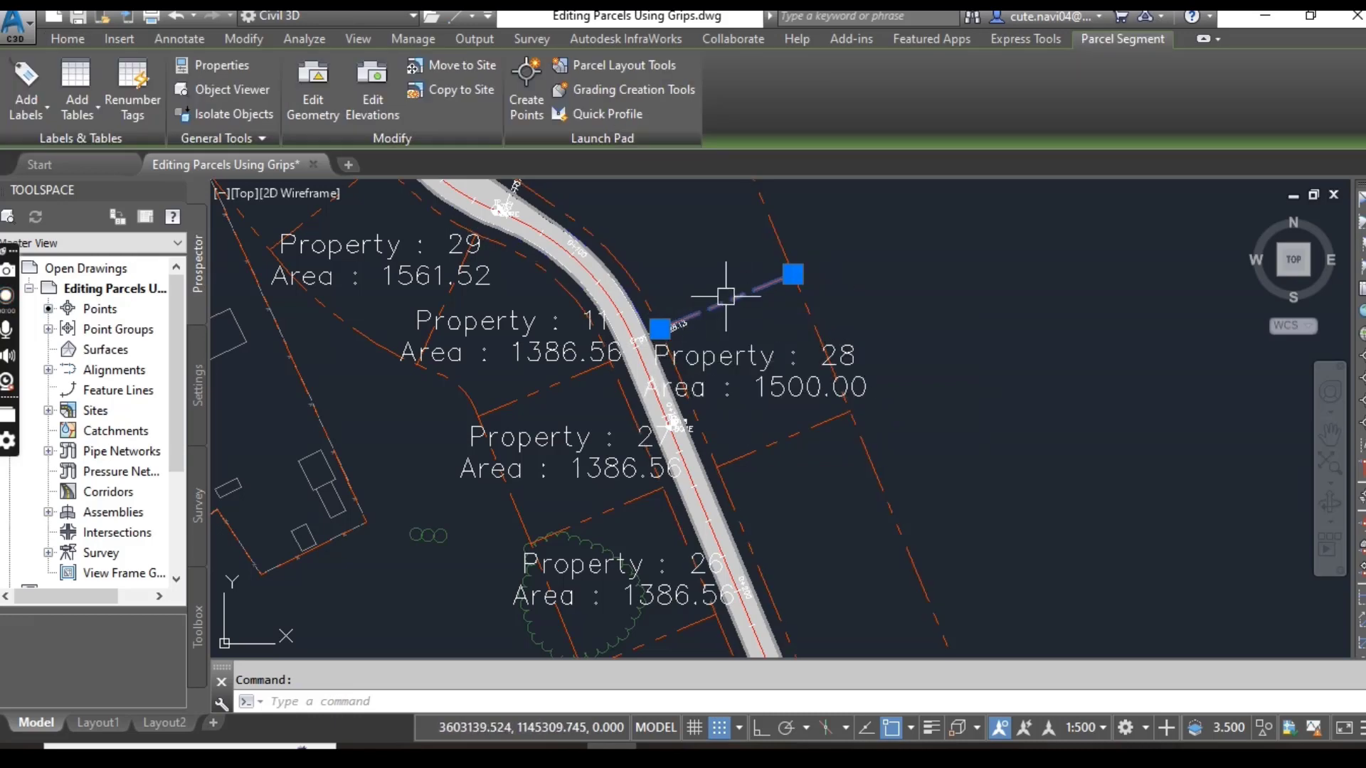
middle_click_drag(787, 363, 850, 505)
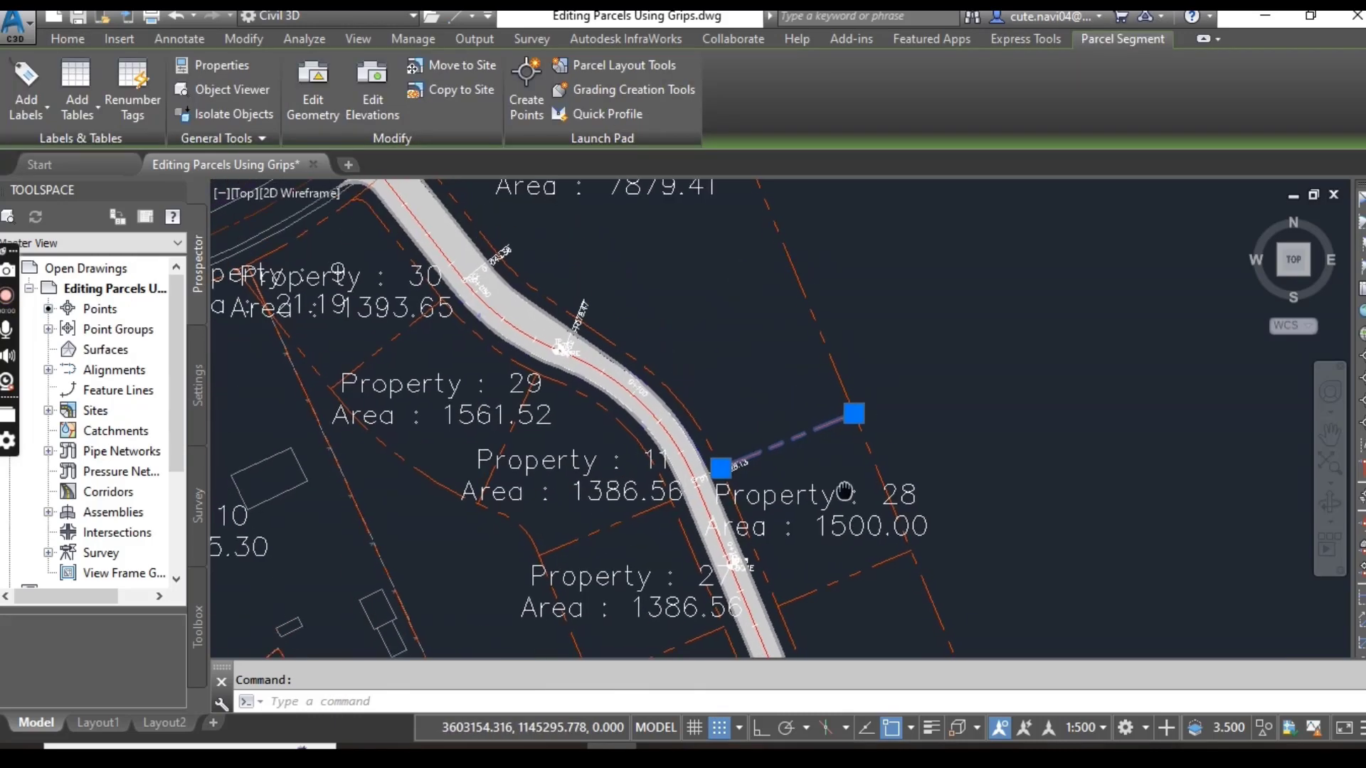
left_click(854, 416)
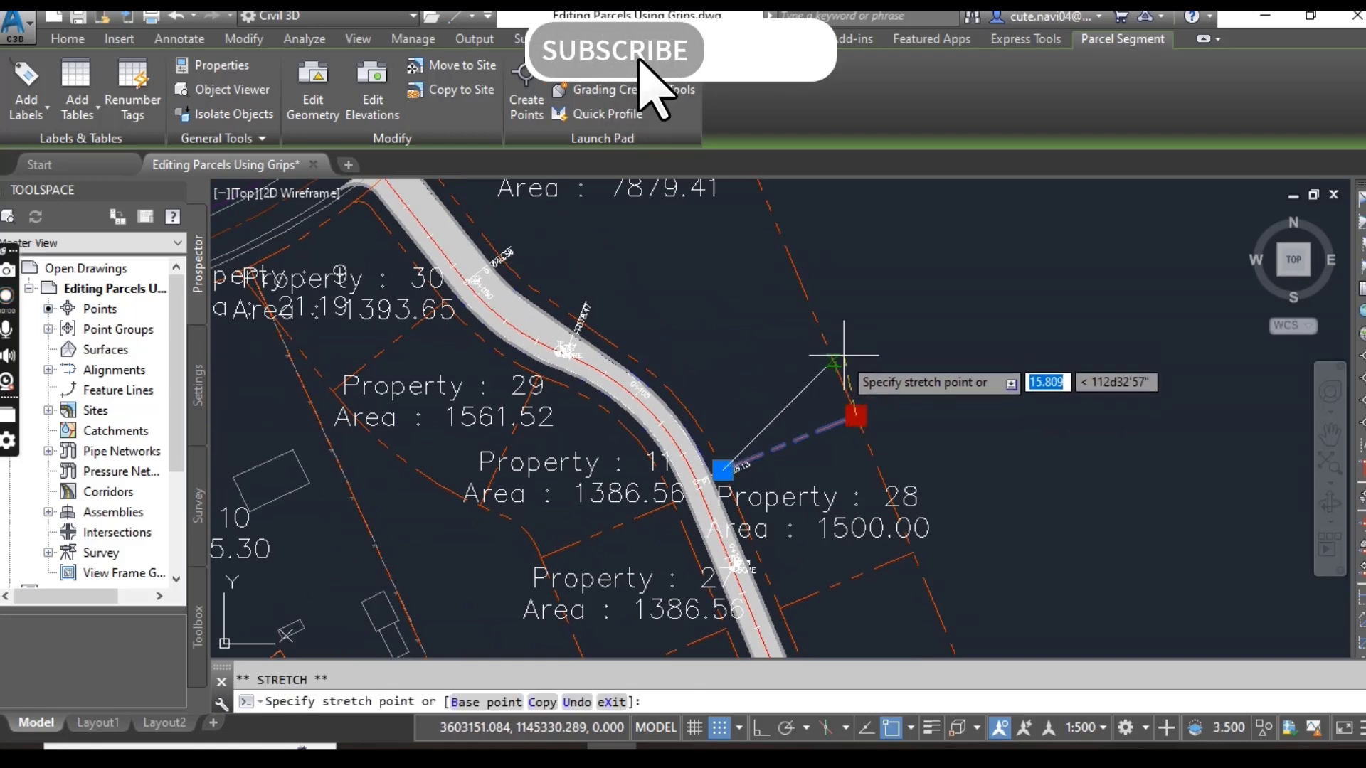
left_click(815, 319)
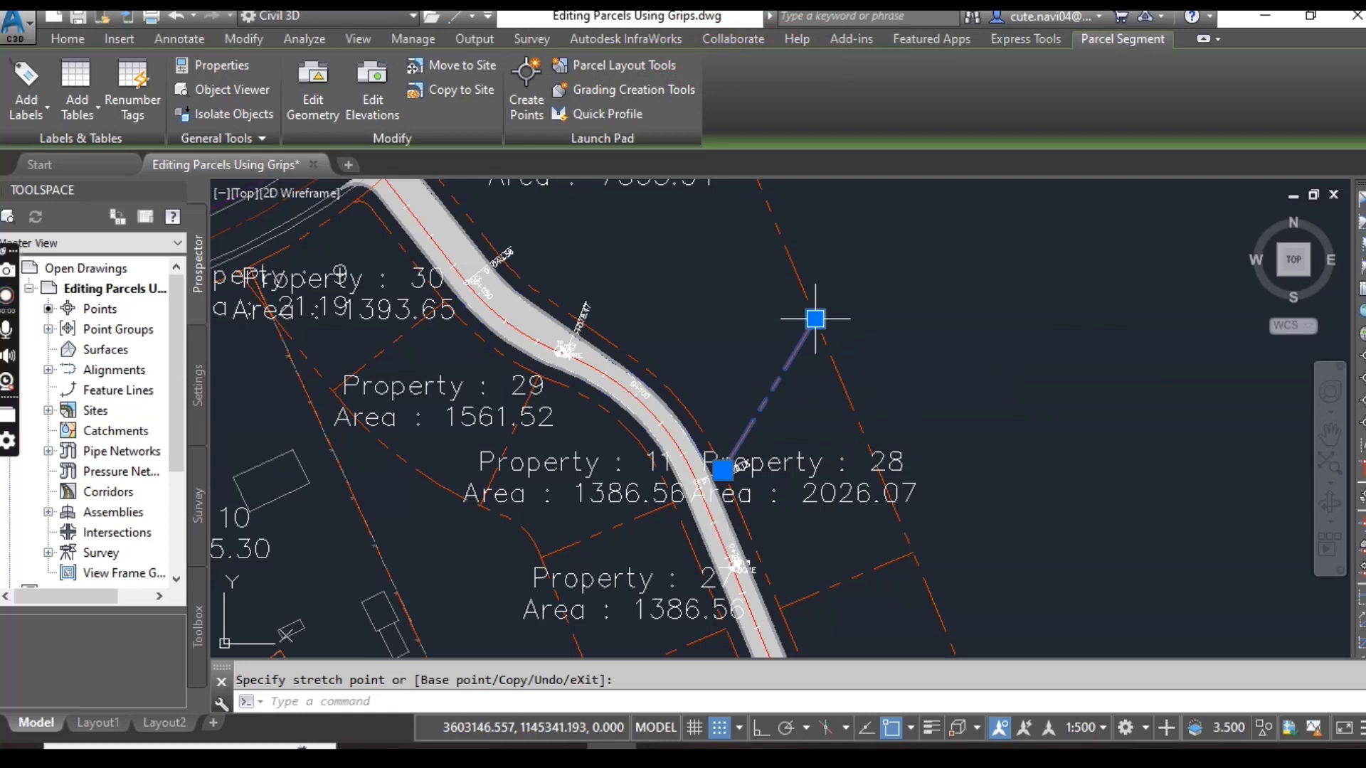
left_click(815, 319)
left_click(844, 387)
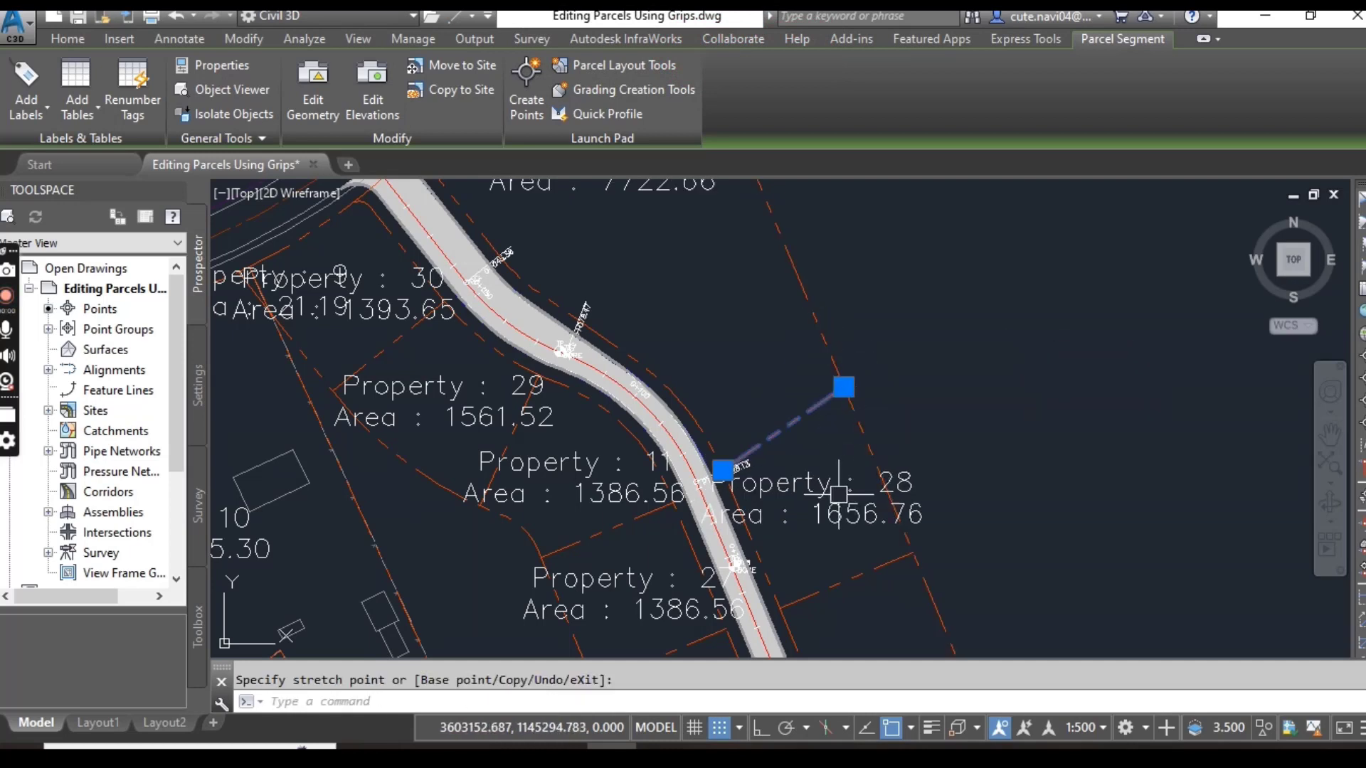
Stretch the road-side endpoint of Property 28's northern lot line northwest along the road frontage, and clear the selection
left_click(727, 468)
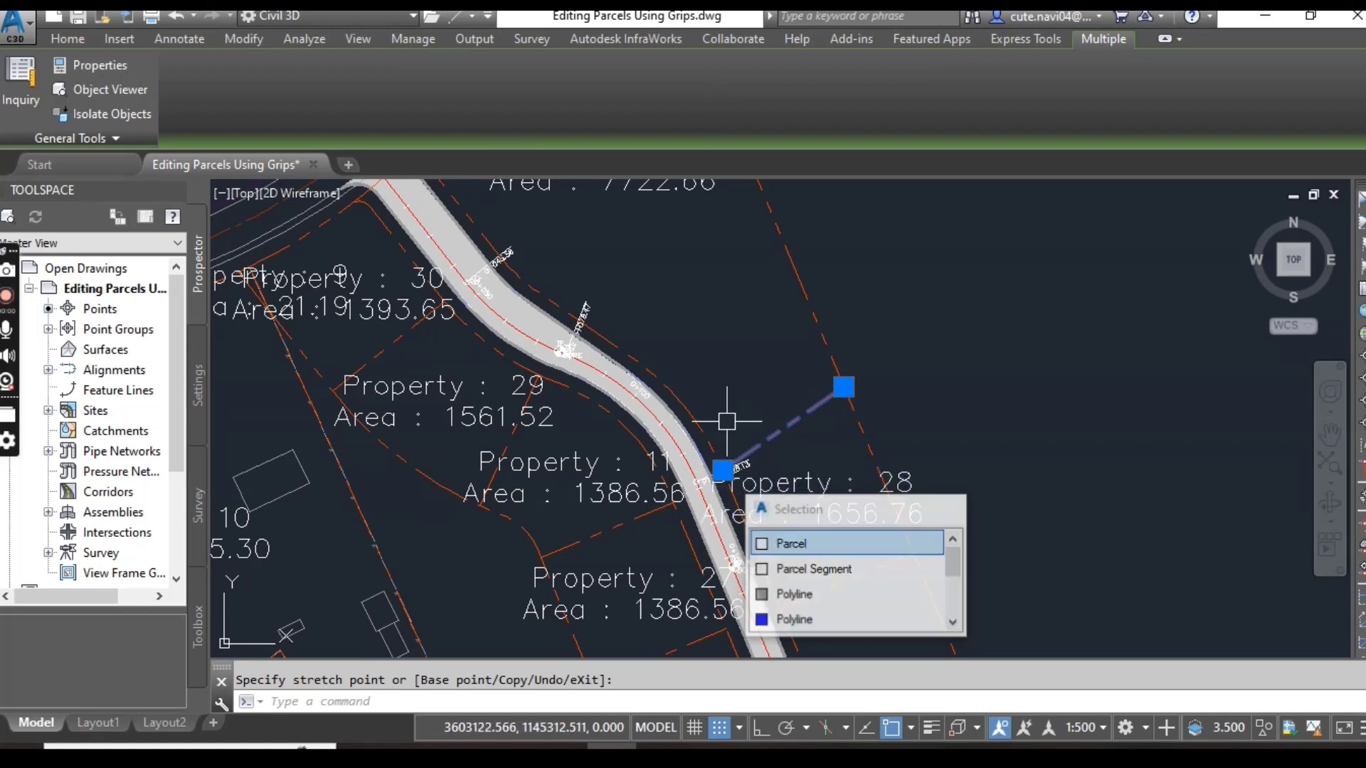
left_click(812, 569)
left_click(688, 411)
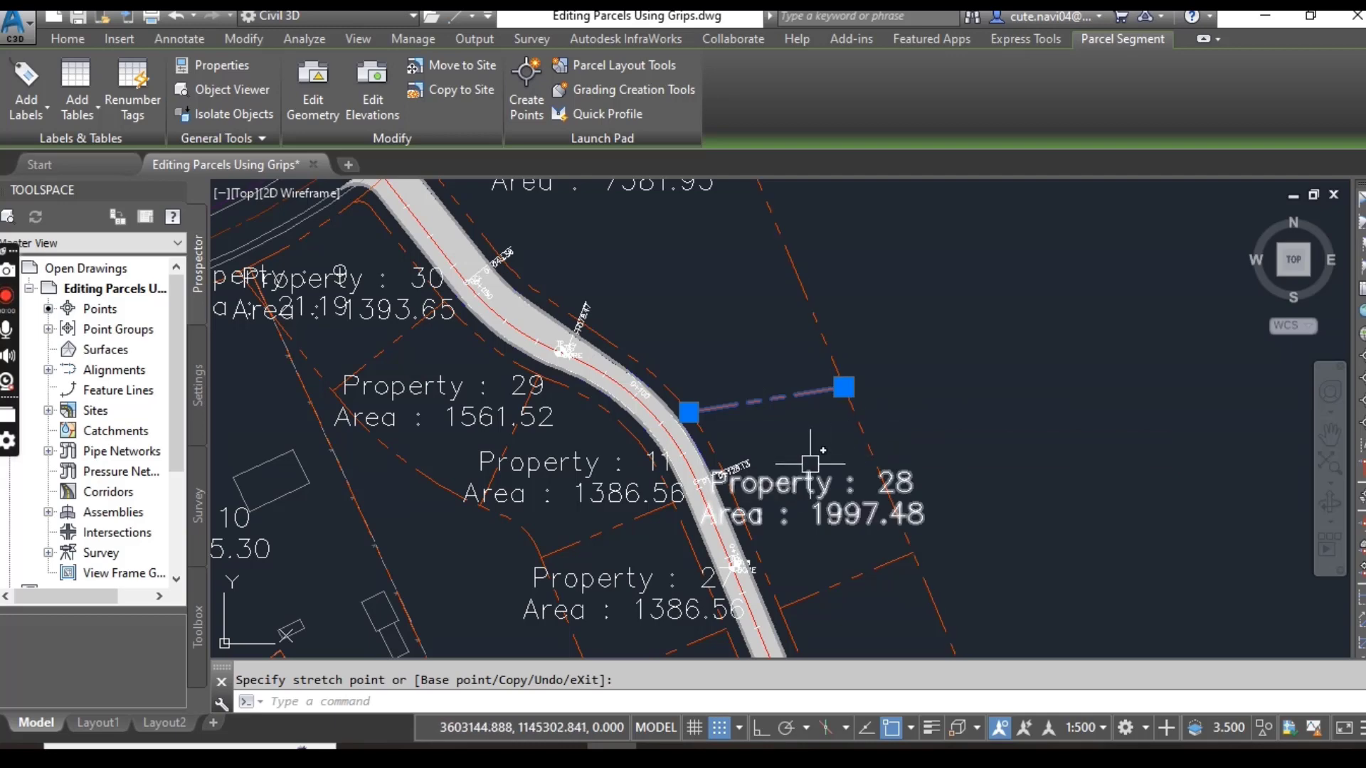
scroll(817, 396, "down", 4)
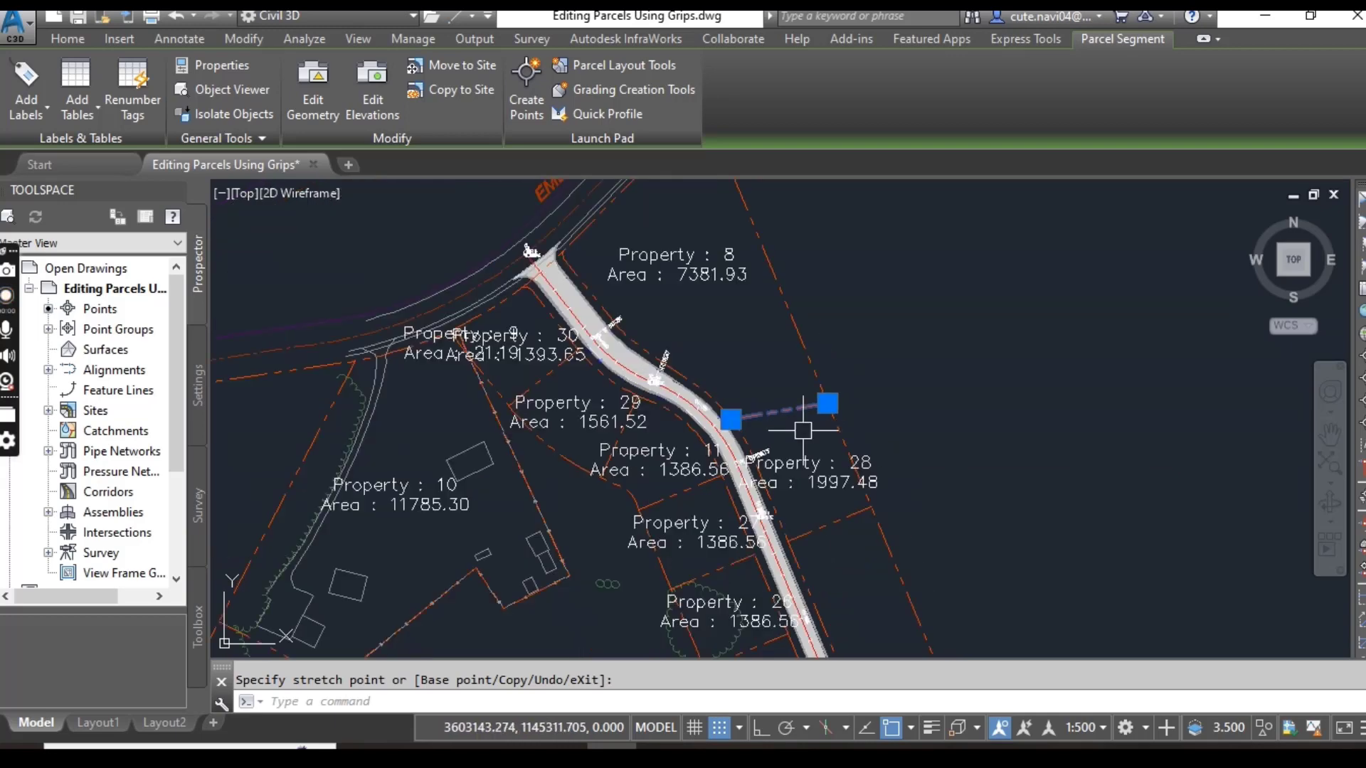
key("Escape")
key("Escape")
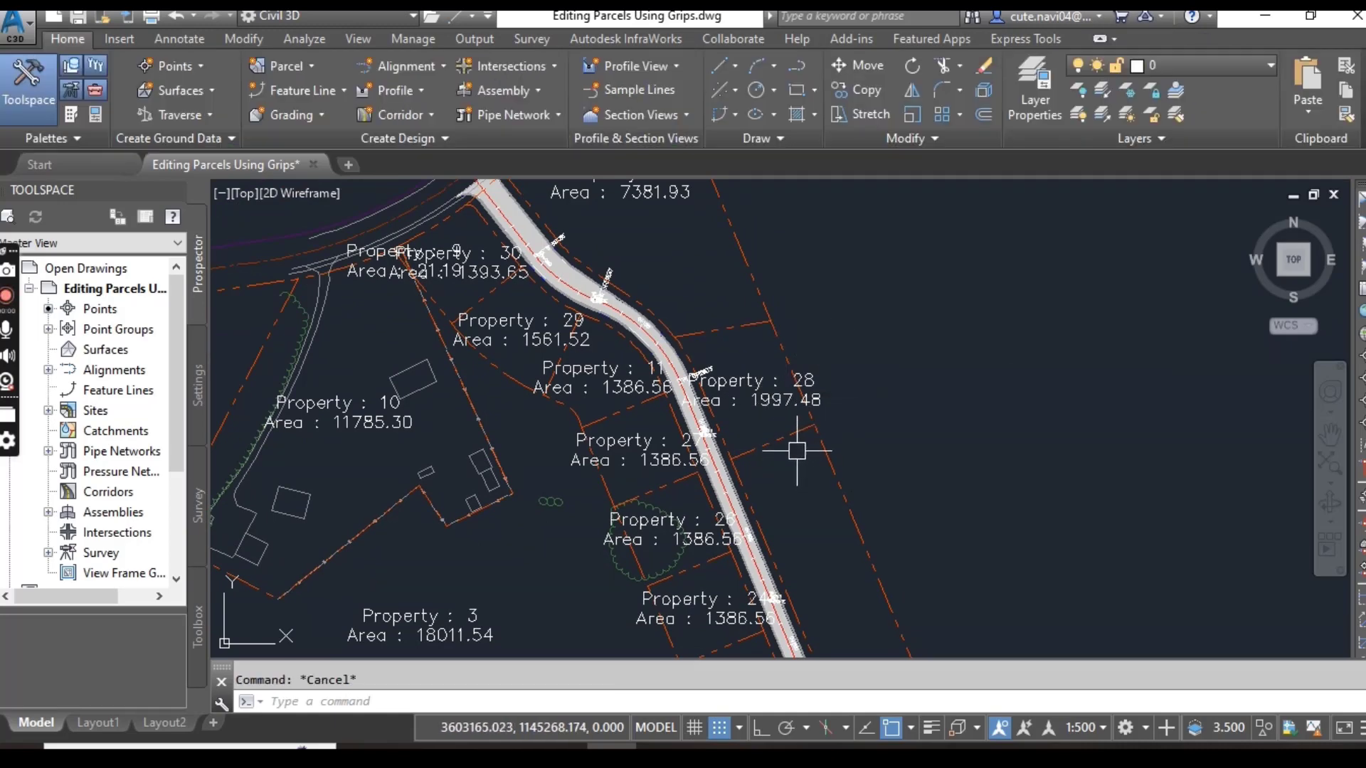
Slide Property 28's southern lot line northwest along the road frontage, past its northern lot line into Property 8, near station 0+100
scroll(797, 451, "up", 2)
left_click(787, 429)
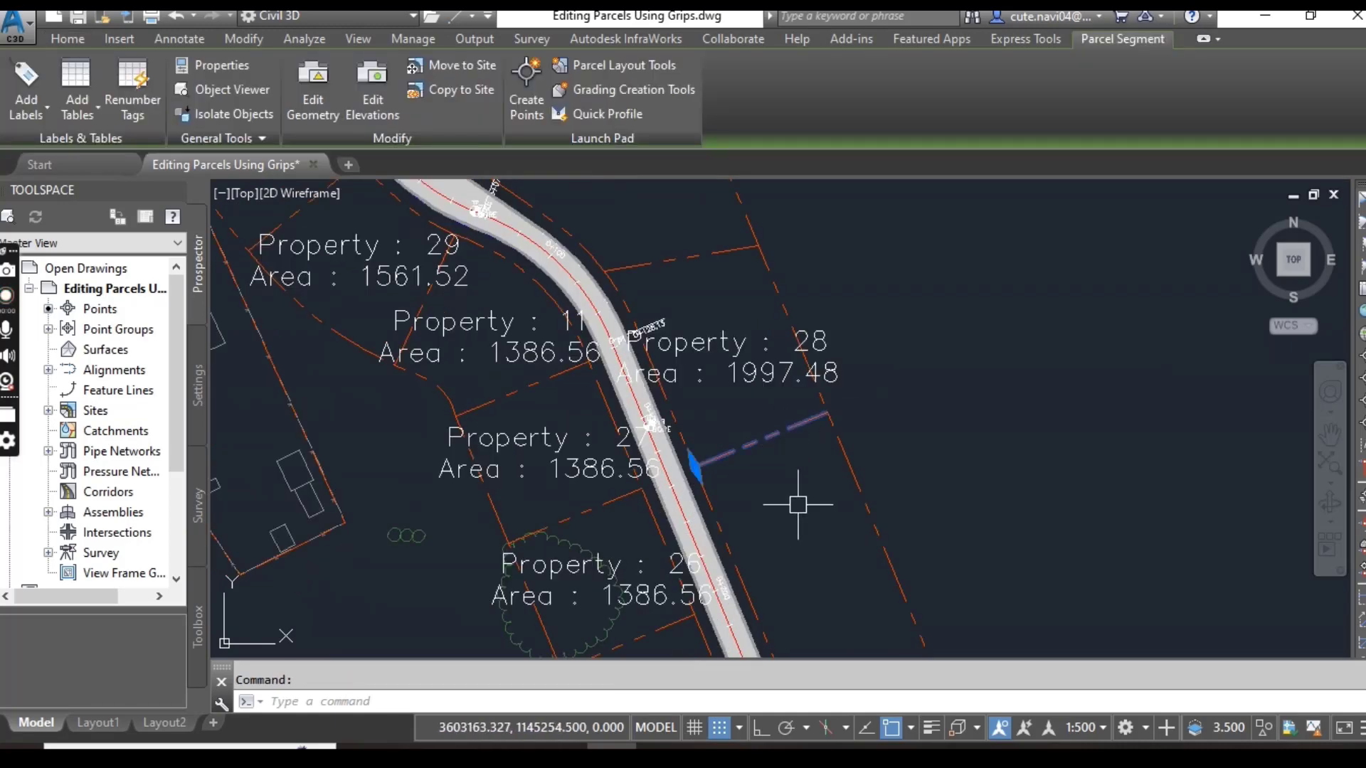
middle_click_drag(794, 464, 785, 423)
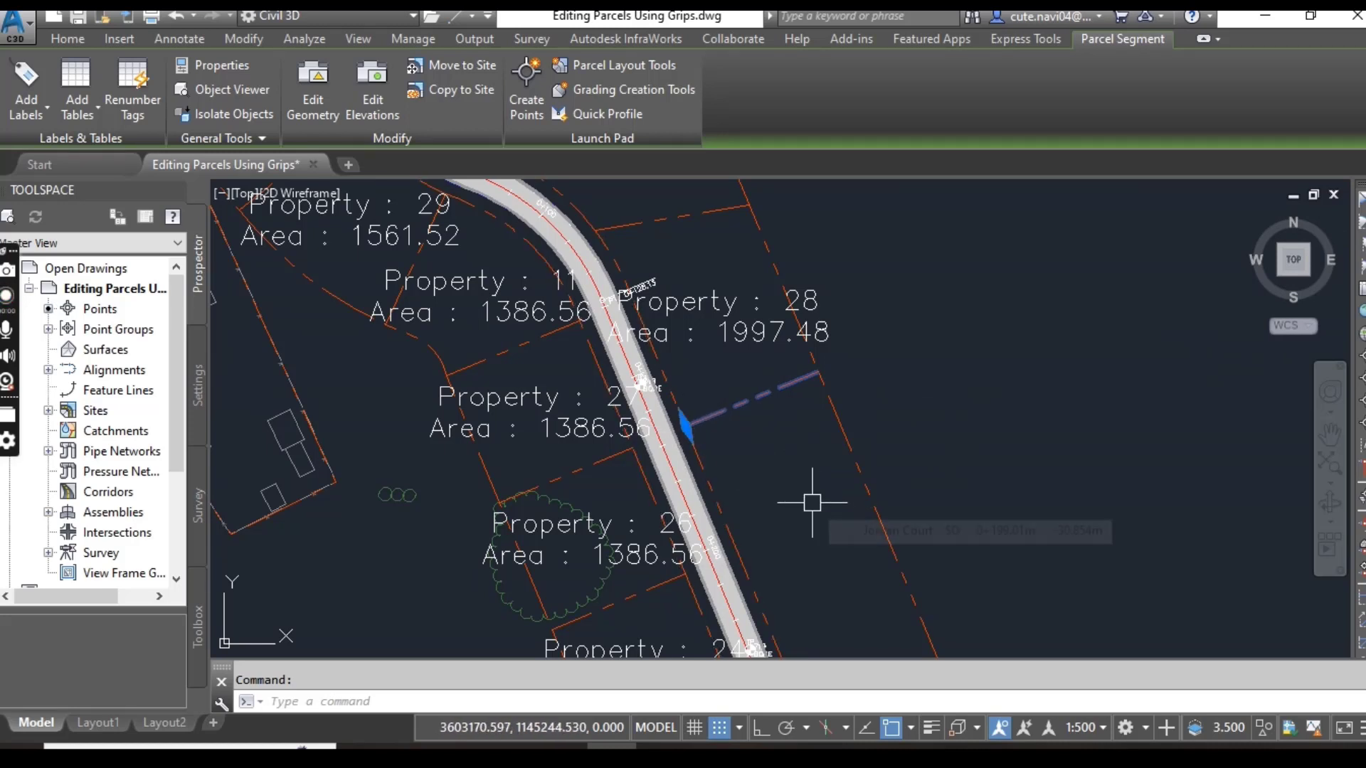
left_click(686, 426)
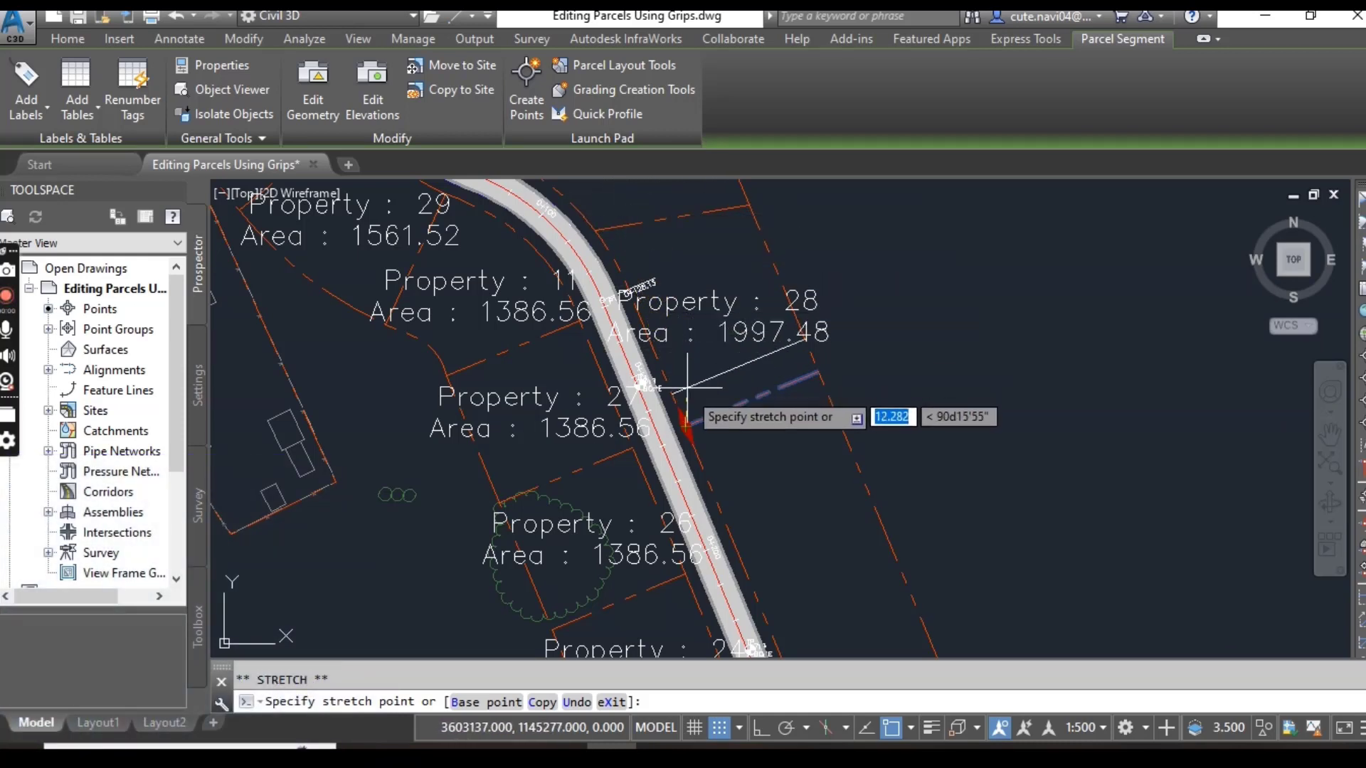
scroll(693, 427, "down", 2)
middle_click_drag(696, 431, 732, 518)
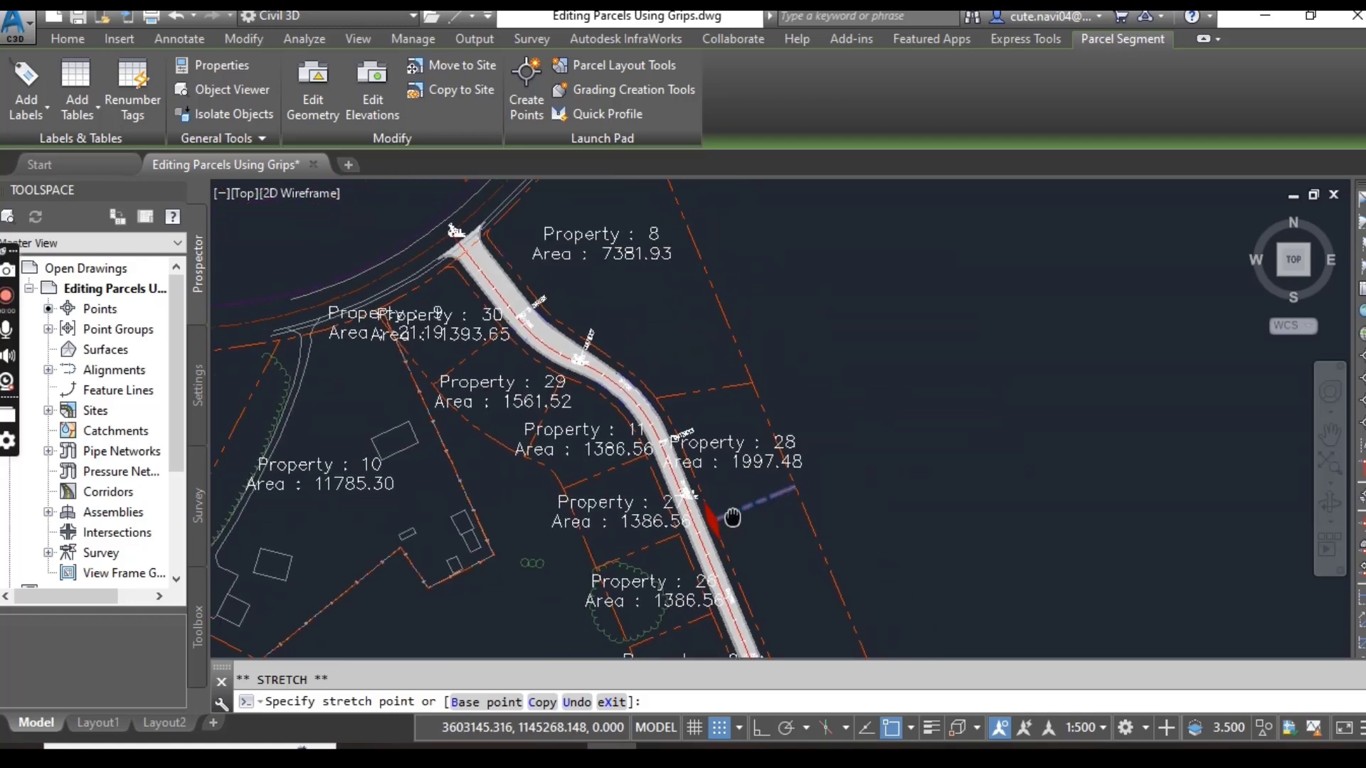
scroll(687, 406, "up", 4)
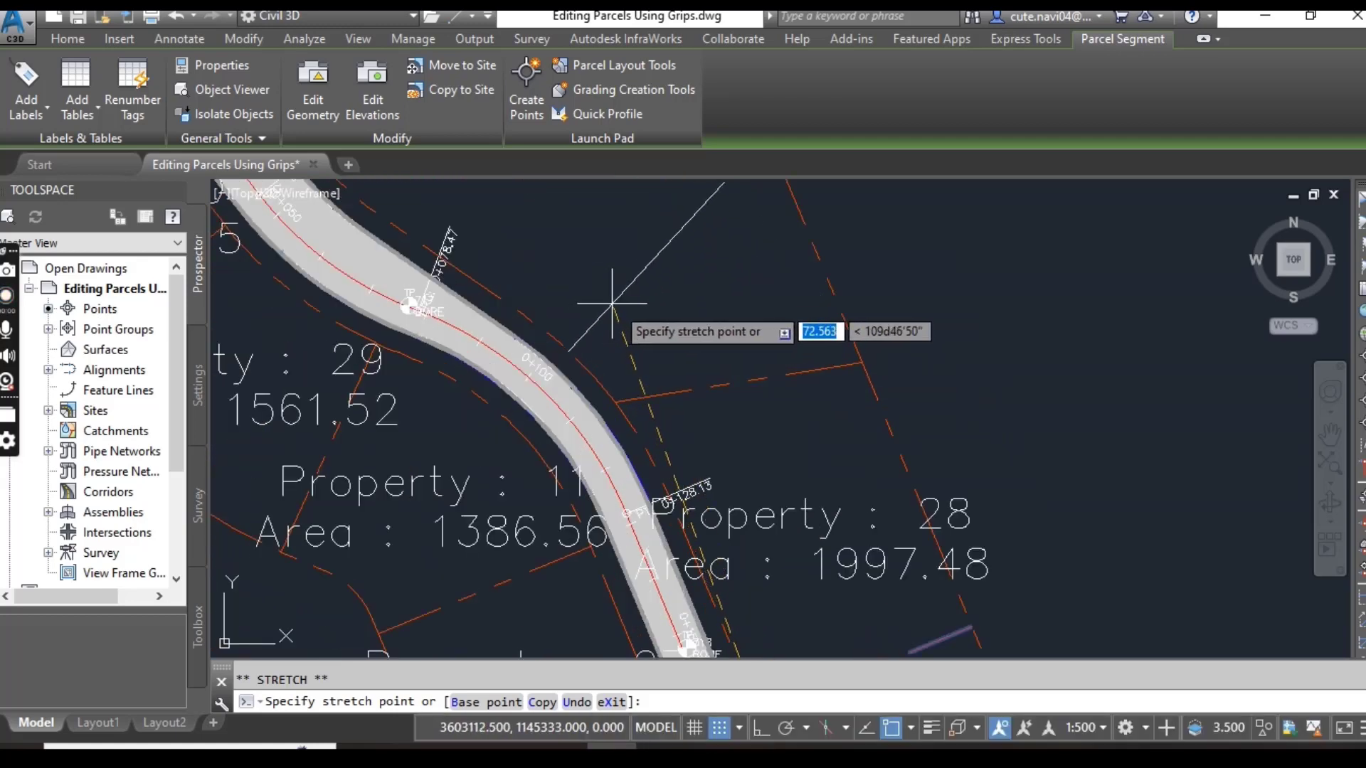
middle_click_drag(612, 303, 666, 445)
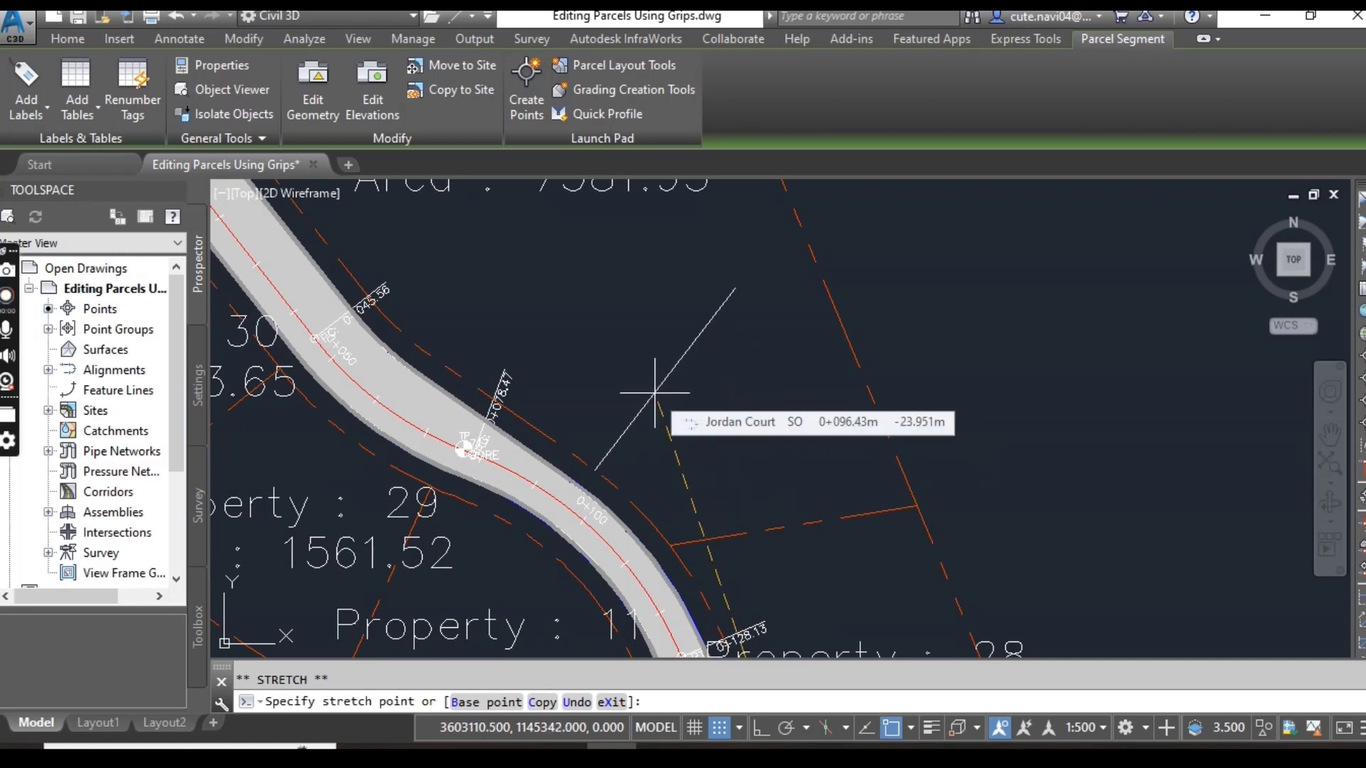
left_click(605, 447)
scroll(808, 427, "down", 2)
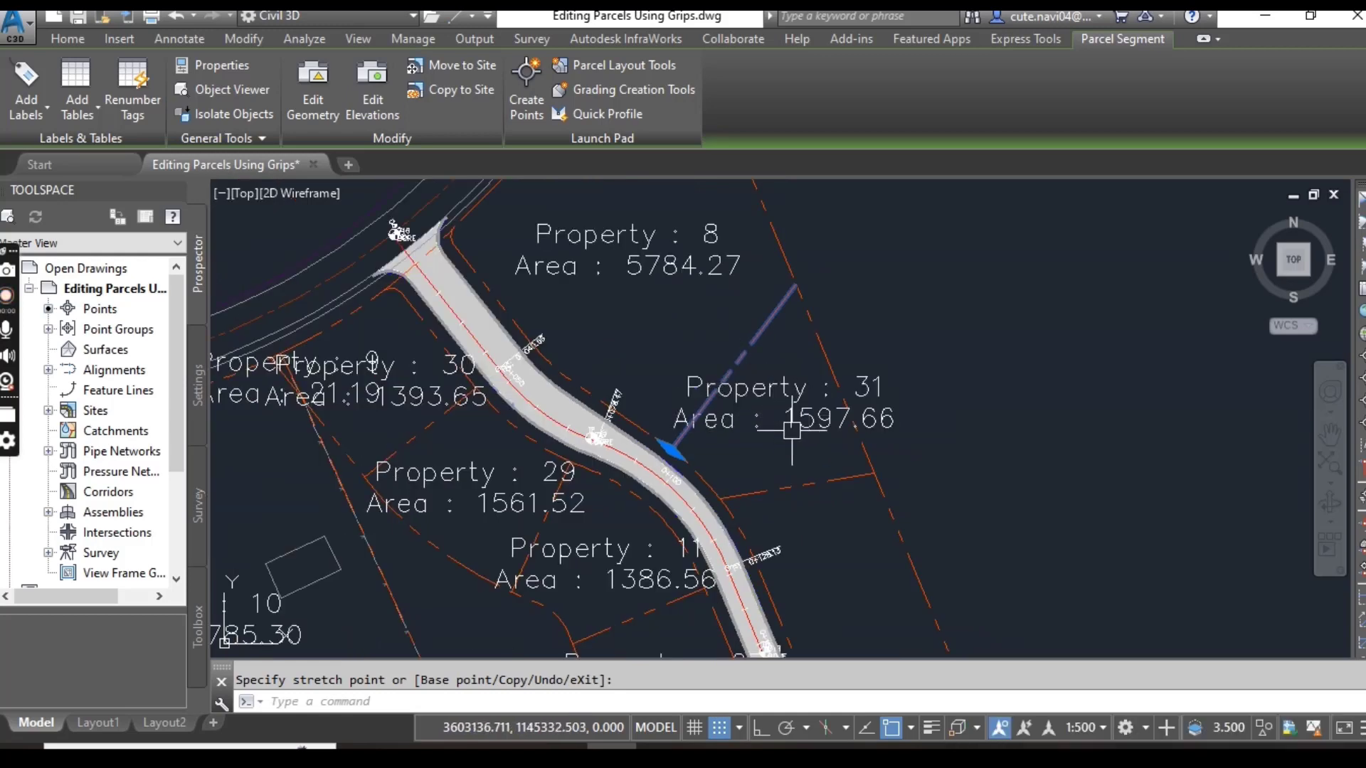
scroll(765, 427, "down", 1)
scroll(776, 405, "up", 1)
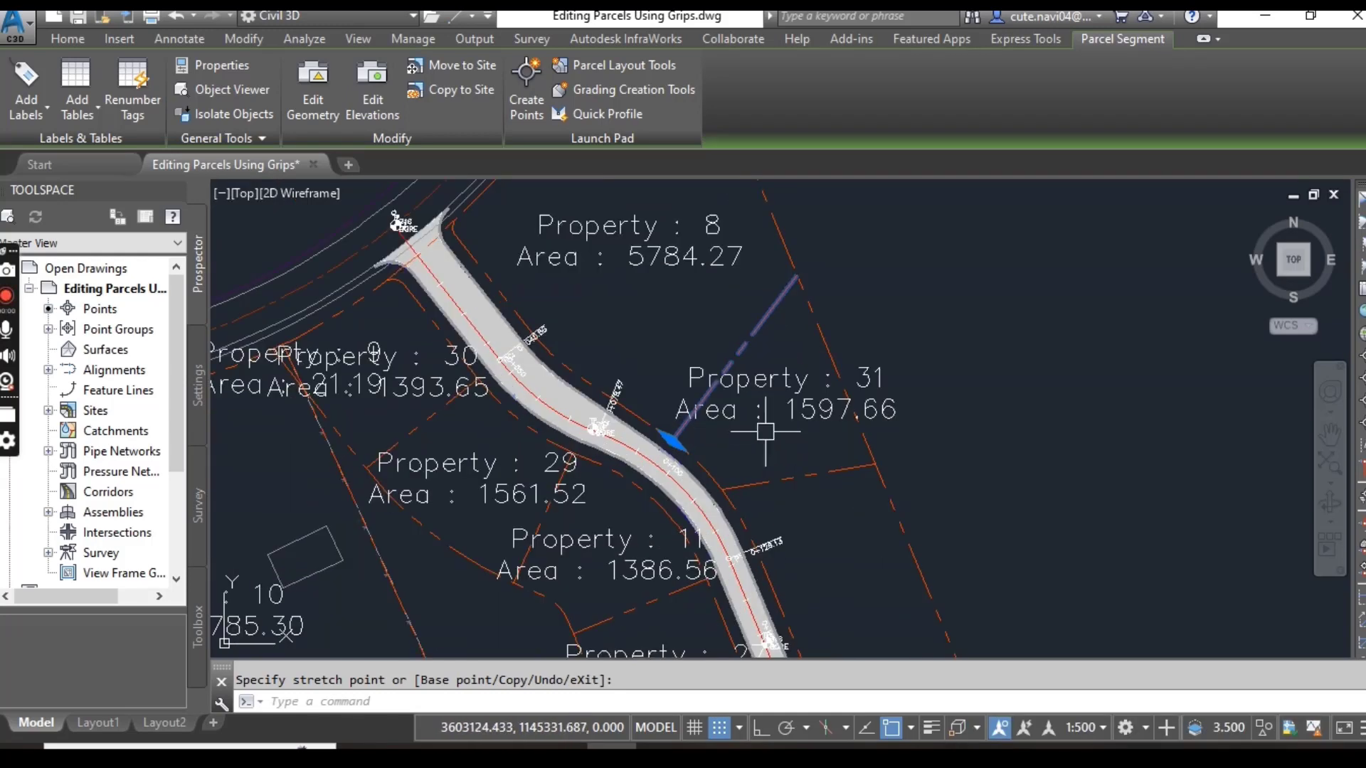
scroll(833, 407, "up", 1)
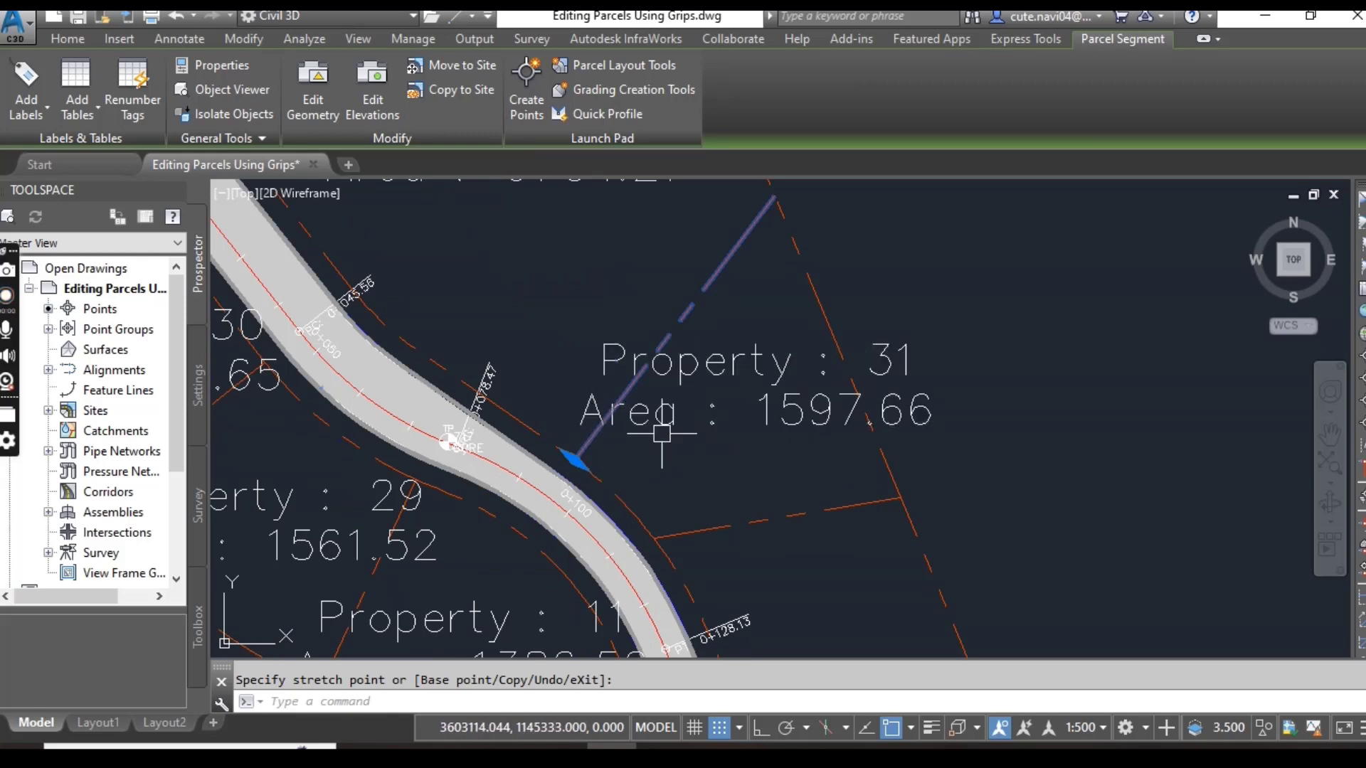
Slide the selected lot line southeast along the eastern road frontage to just past station 0+200, across the road from Property 24
middle_click_drag(661, 427, 639, 295)
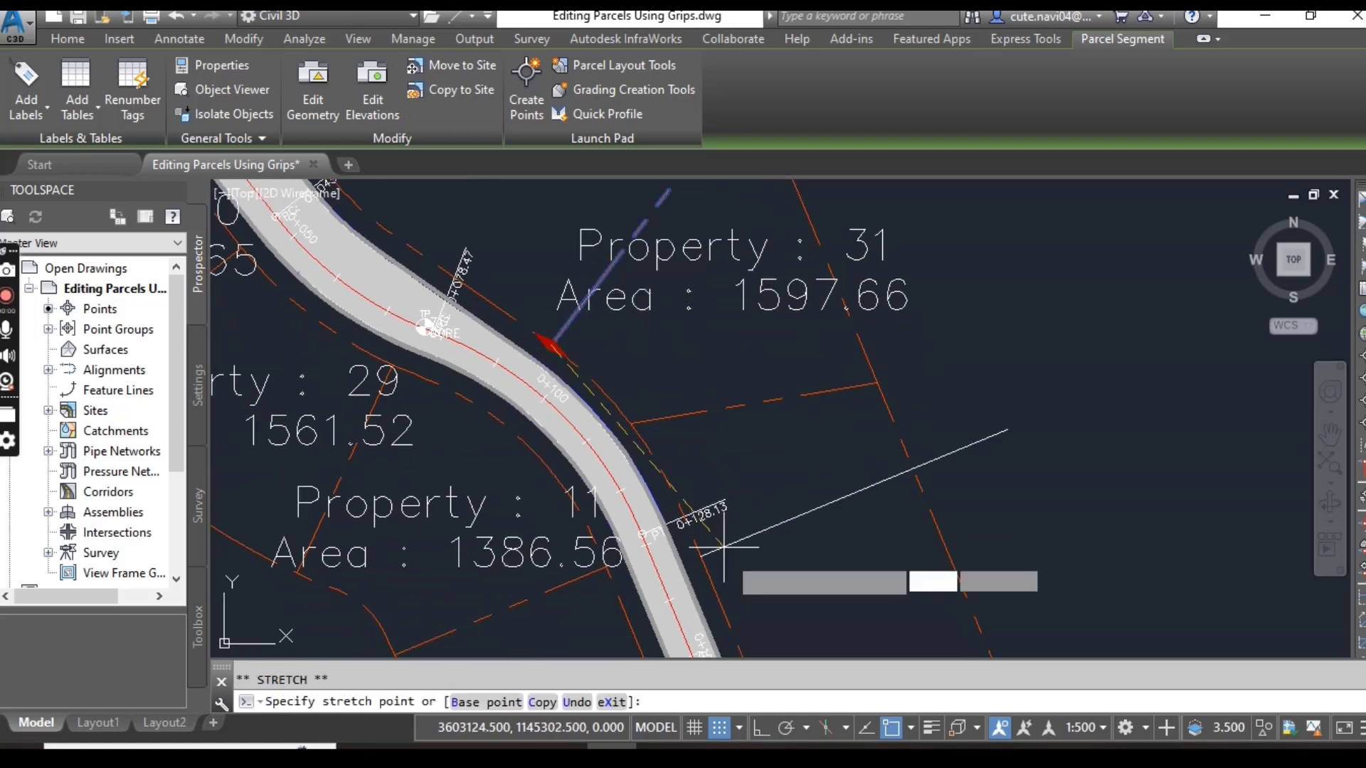
middle_click_drag(748, 591, 782, 424)
middle_click_drag(829, 573, 772, 356)
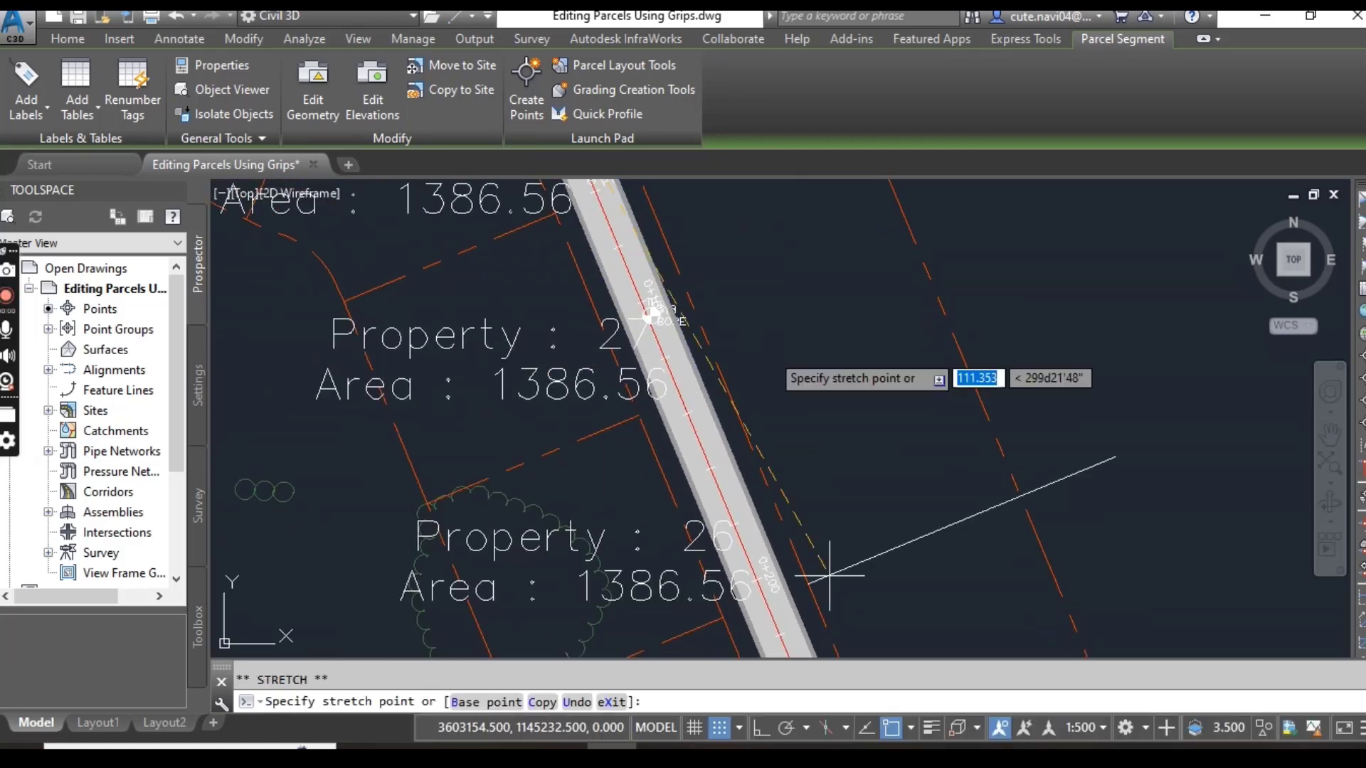
scroll(832, 509, "down", 4)
left_click(839, 552)
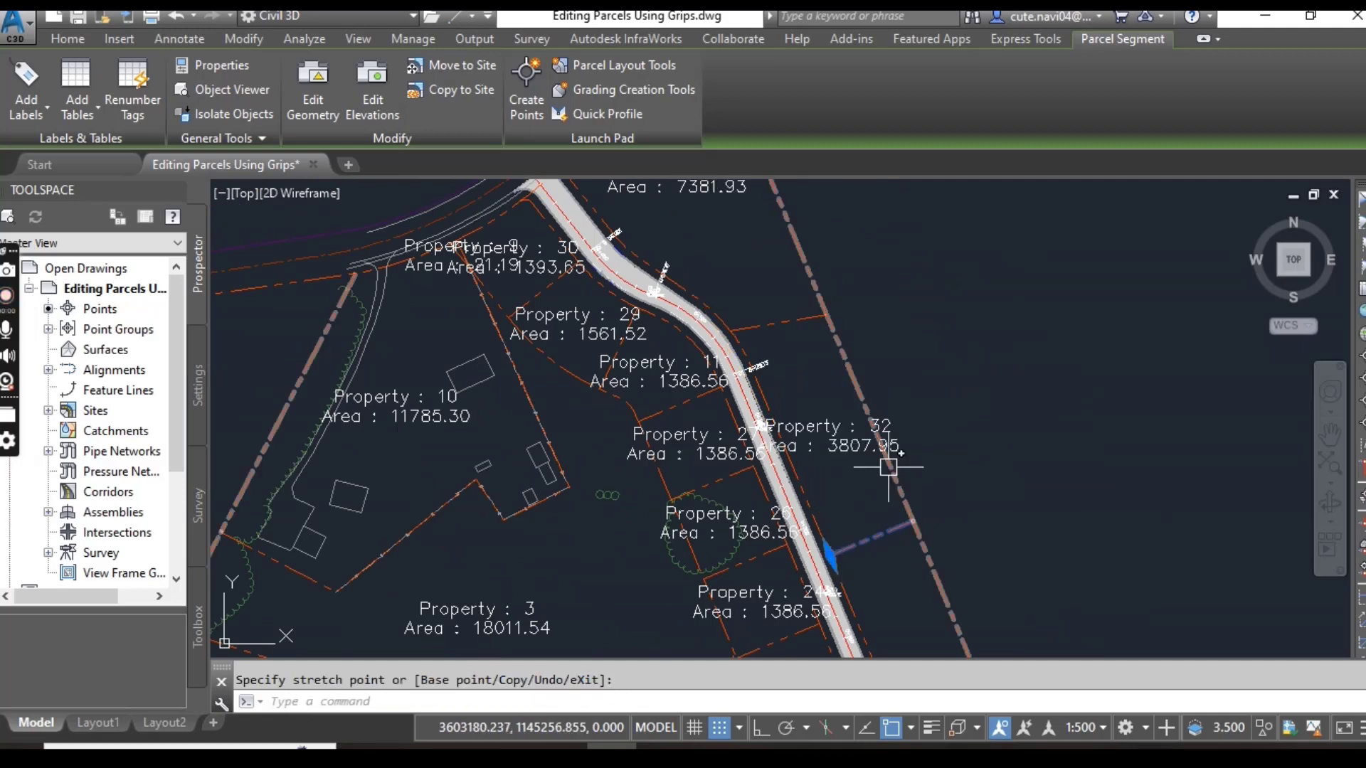
Examine the resized parcel east of the road up close and within the whole subdivision layout
scroll(858, 463, "up", 4)
scroll(859, 469, "down", 3)
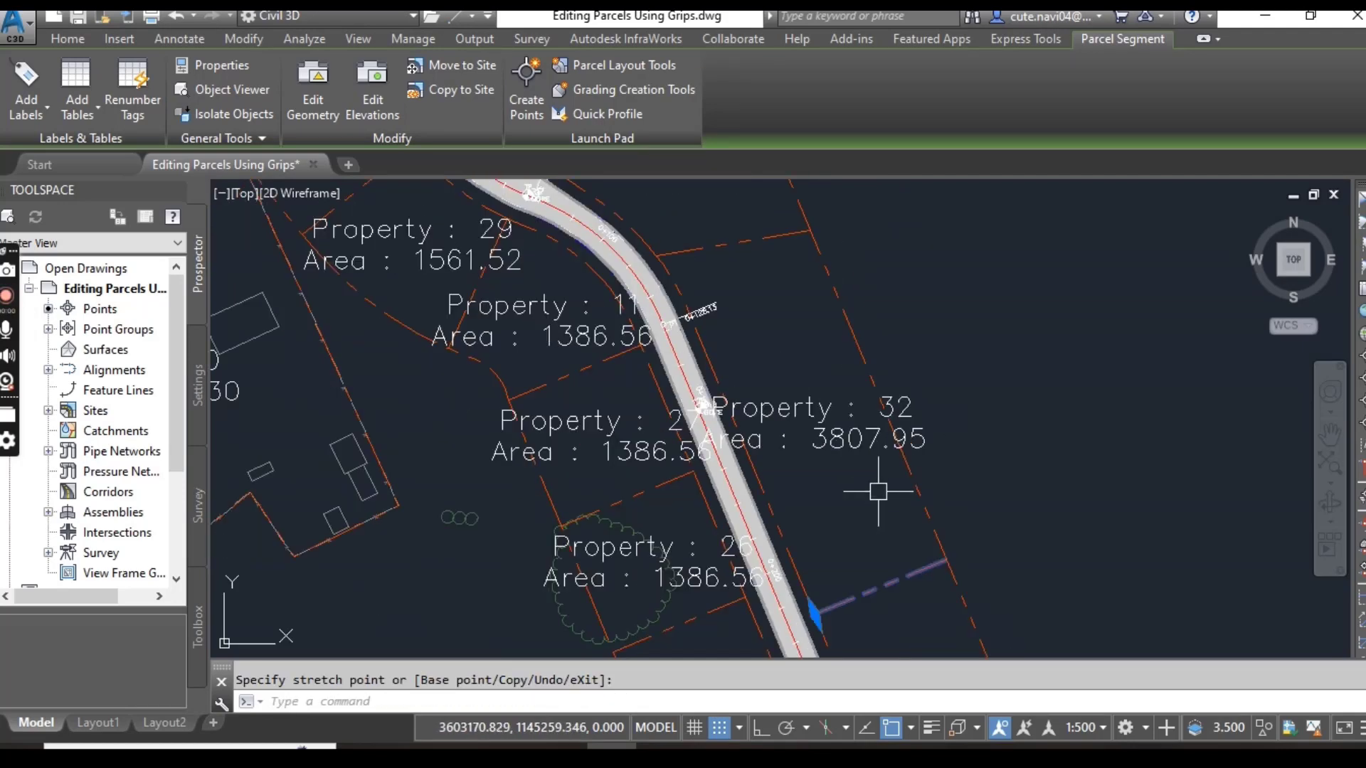
middle_click_drag(878, 488, 776, 406)
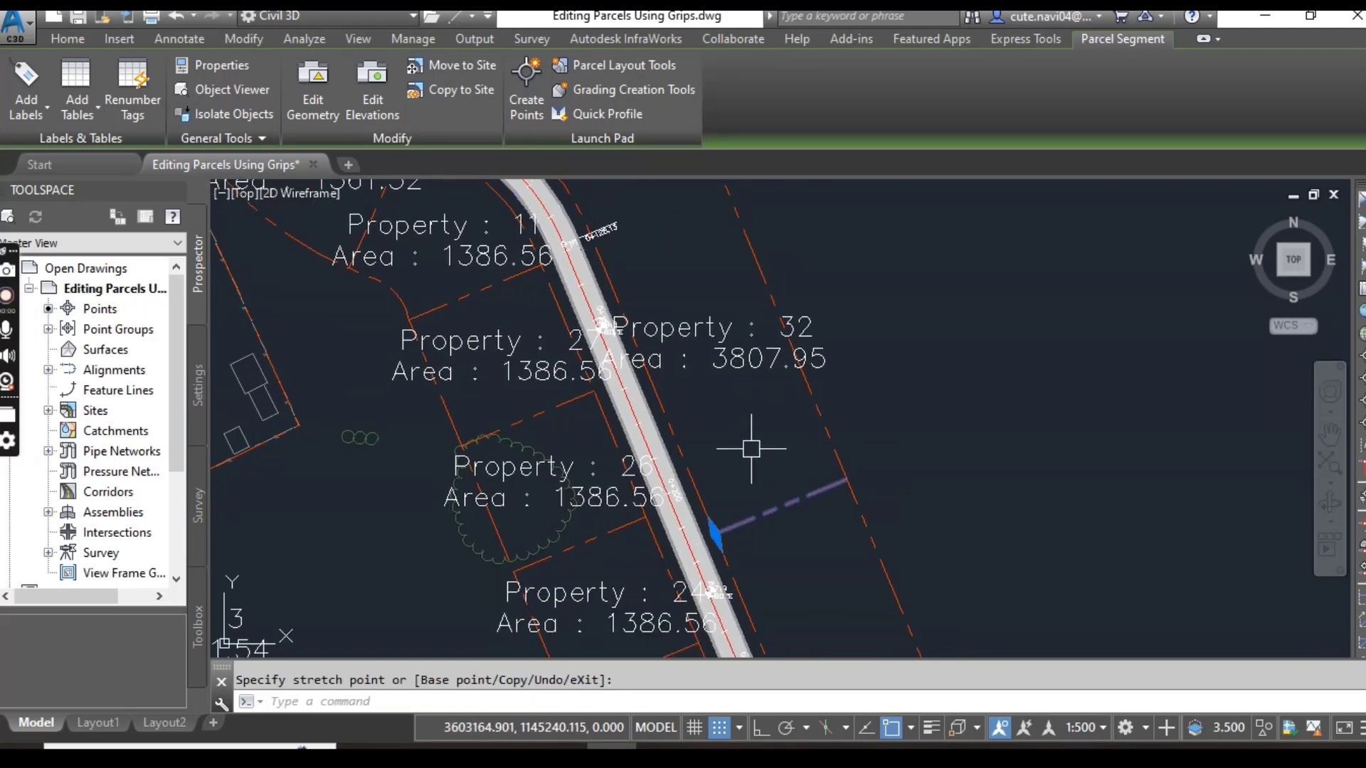
scroll(752, 352, "down", 2)
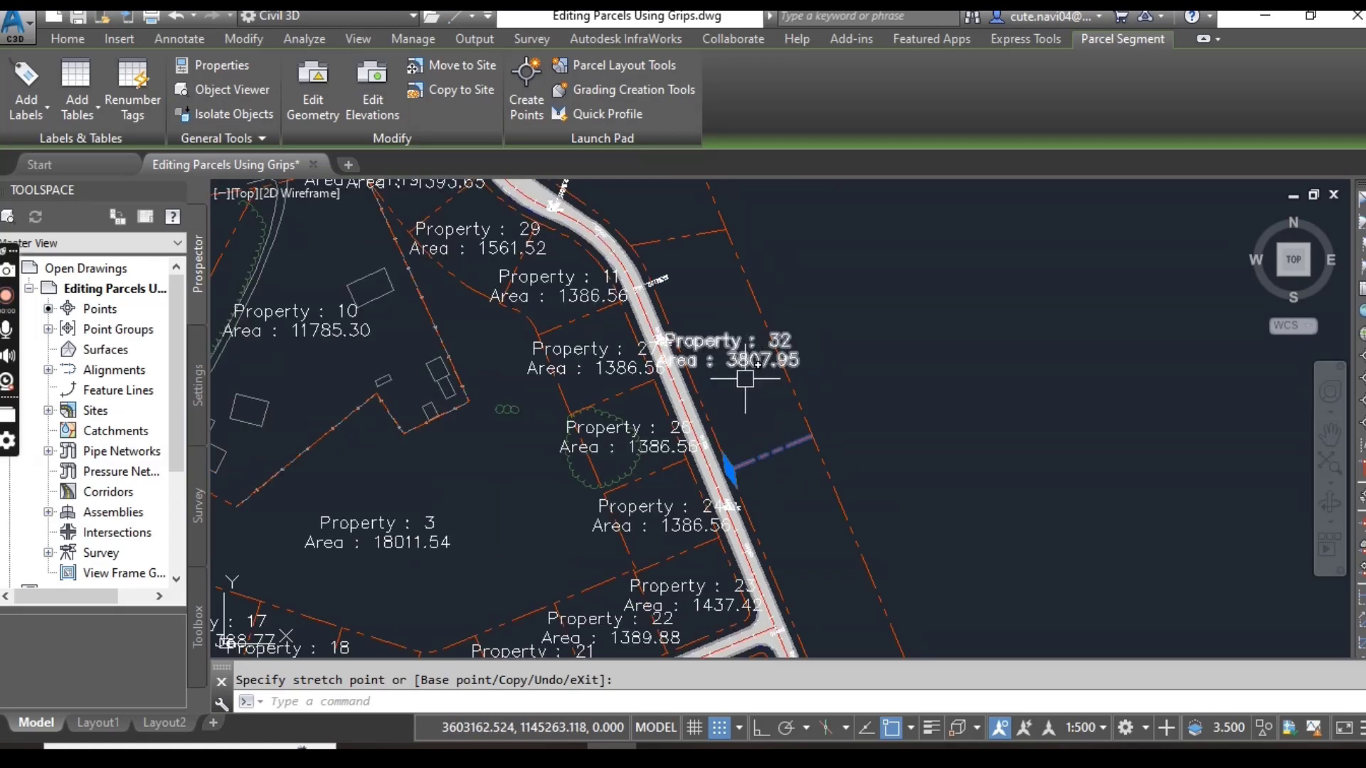
middle_click_drag(744, 378, 755, 497)
scroll(866, 403, "down", 4)
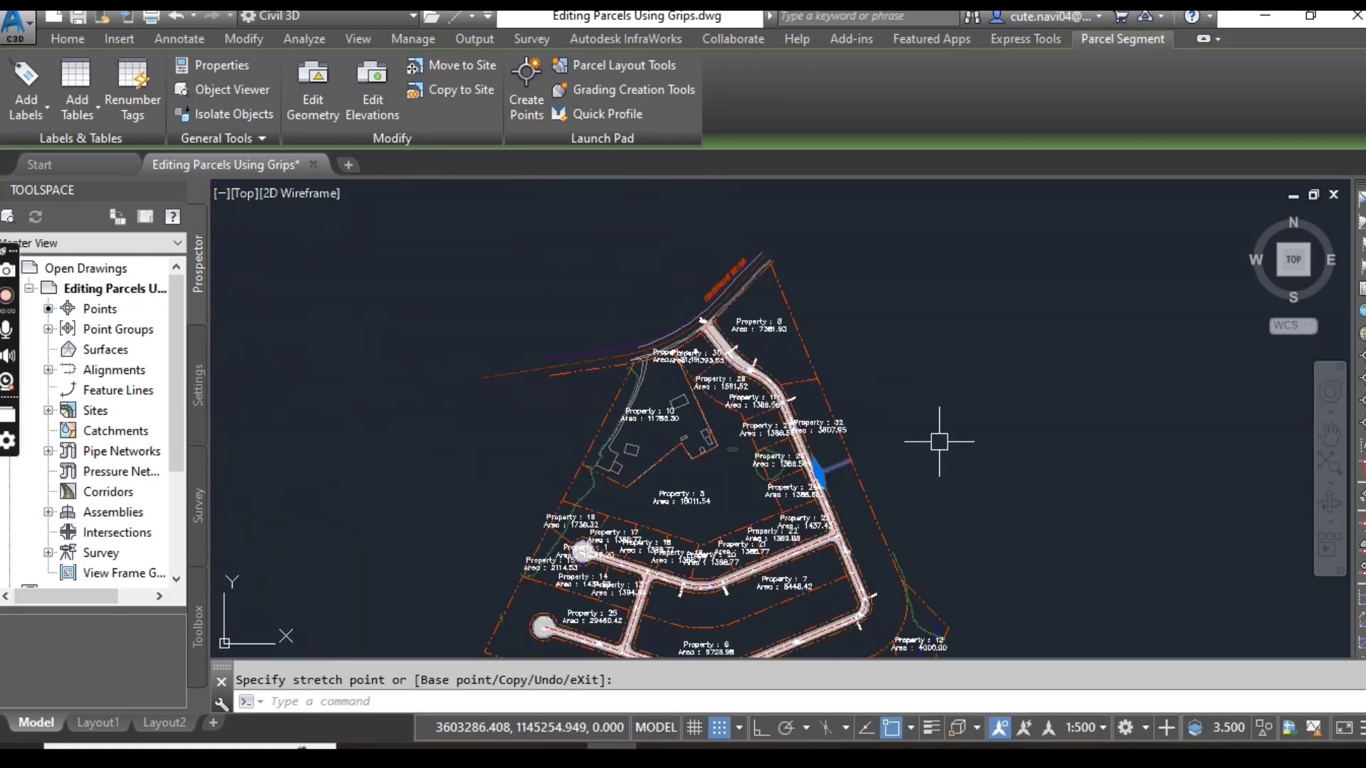